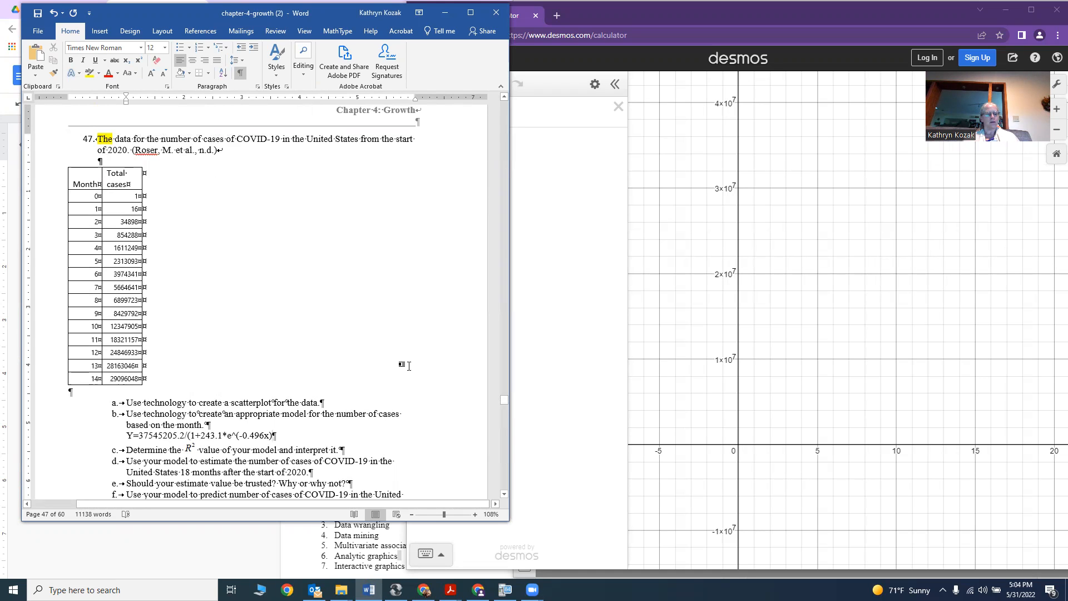
Undo the last six edits in the Word document.
key("ctrl+z")
key("ctrl+z")
key("ctrl+z")
key("ctrl+z")
key("ctrl+z")
key("ctrl+z")
key("ctrl+z")
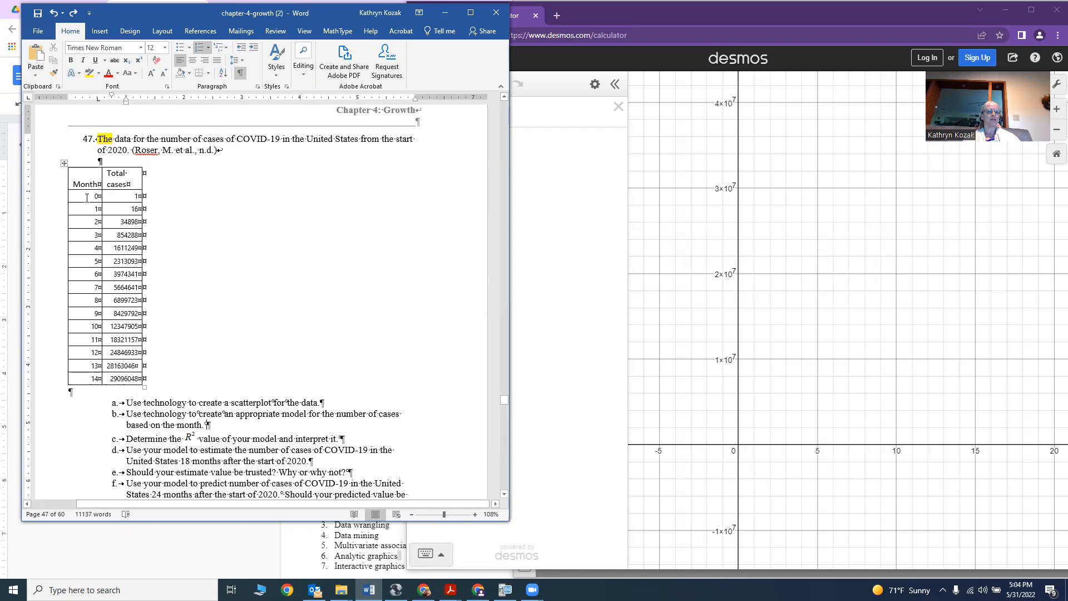
Select the Month and Total cases data in the table and paste it into the first Desmos expression as a table.
left_click_drag(87, 198, 121, 379)
key("ctrl+c")
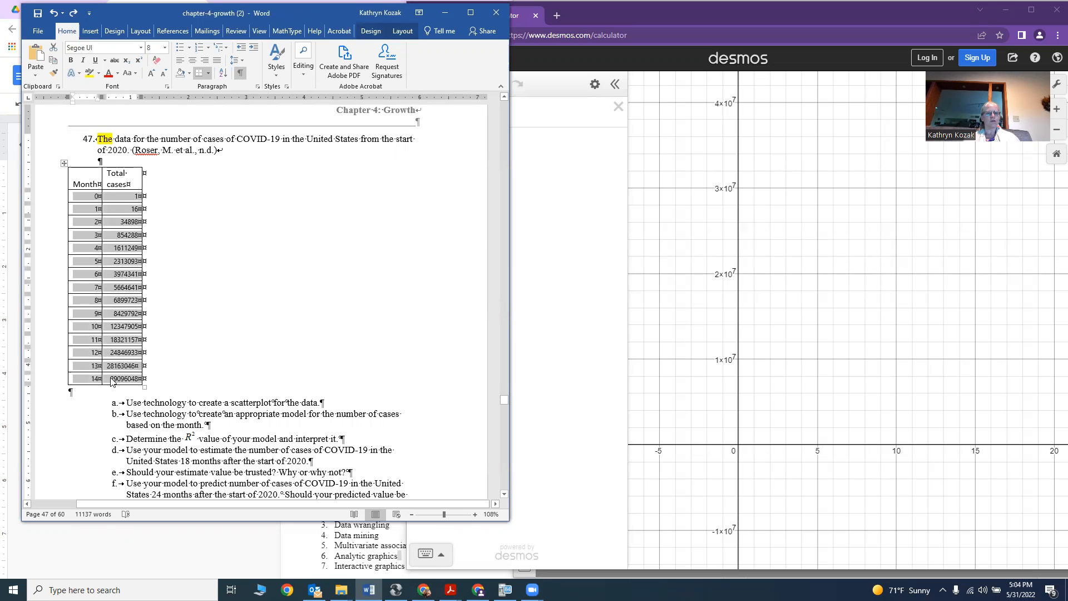
left_click(539, 116)
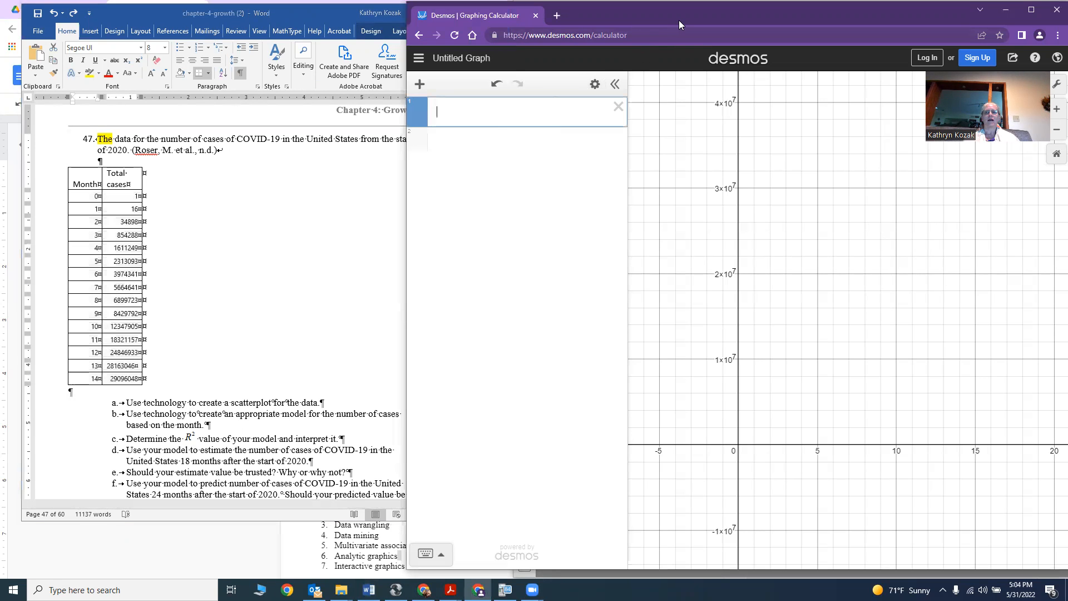
left_click_drag(679, 20, 766, 28)
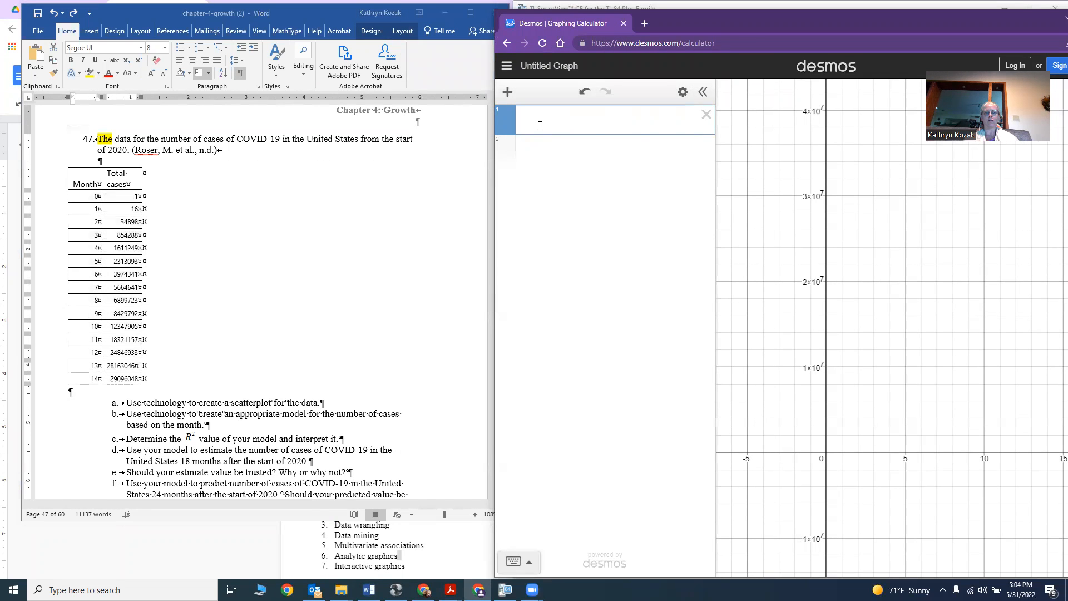
key("ctrl+v")
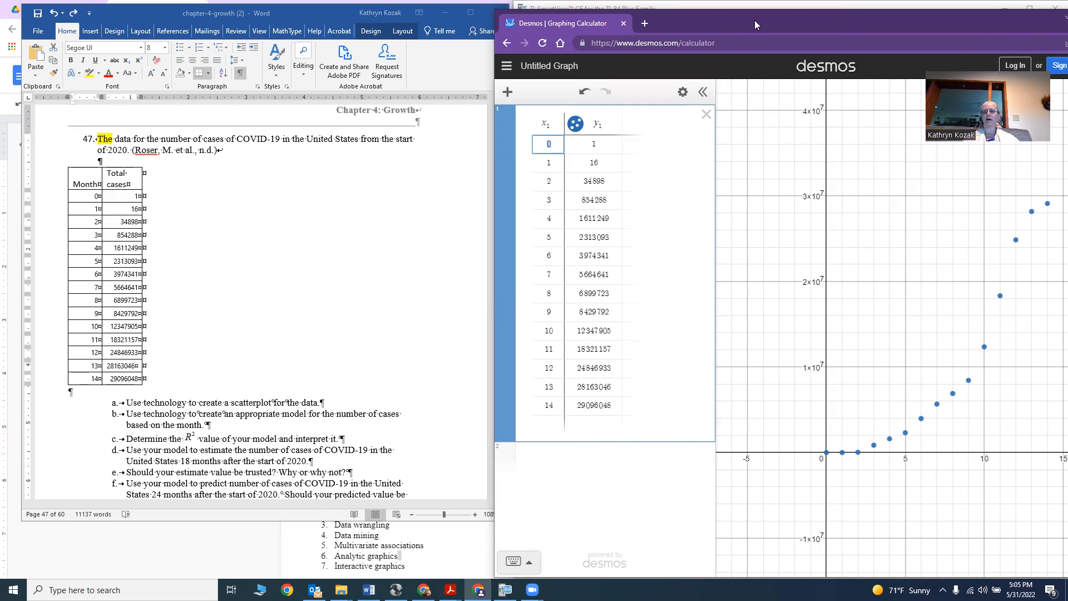
left_click_drag(850, 22, 751, 25)
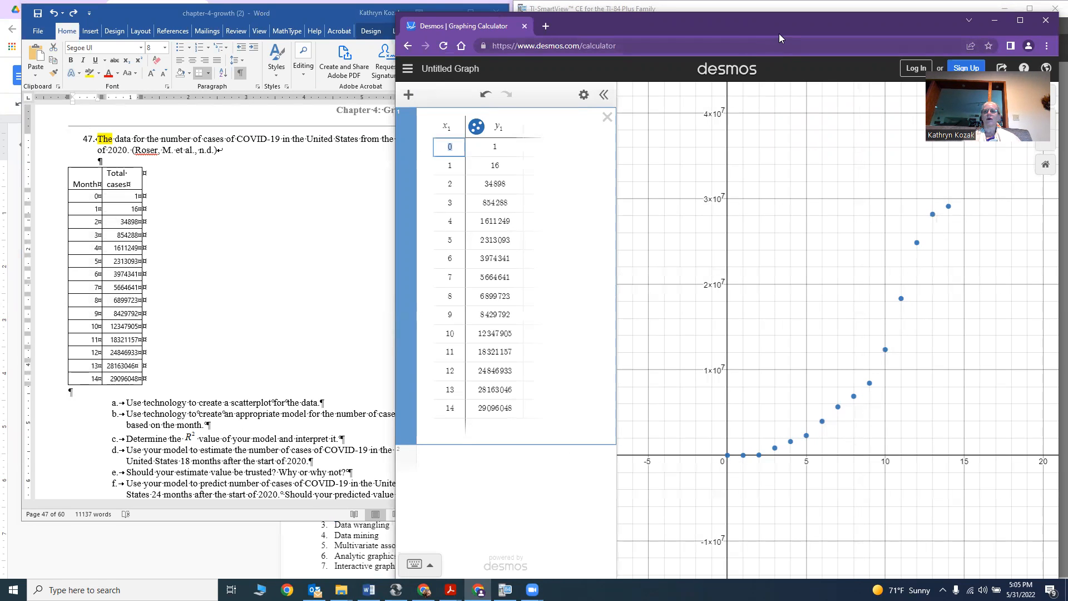
left_click_drag(770, 33, 657, 34)
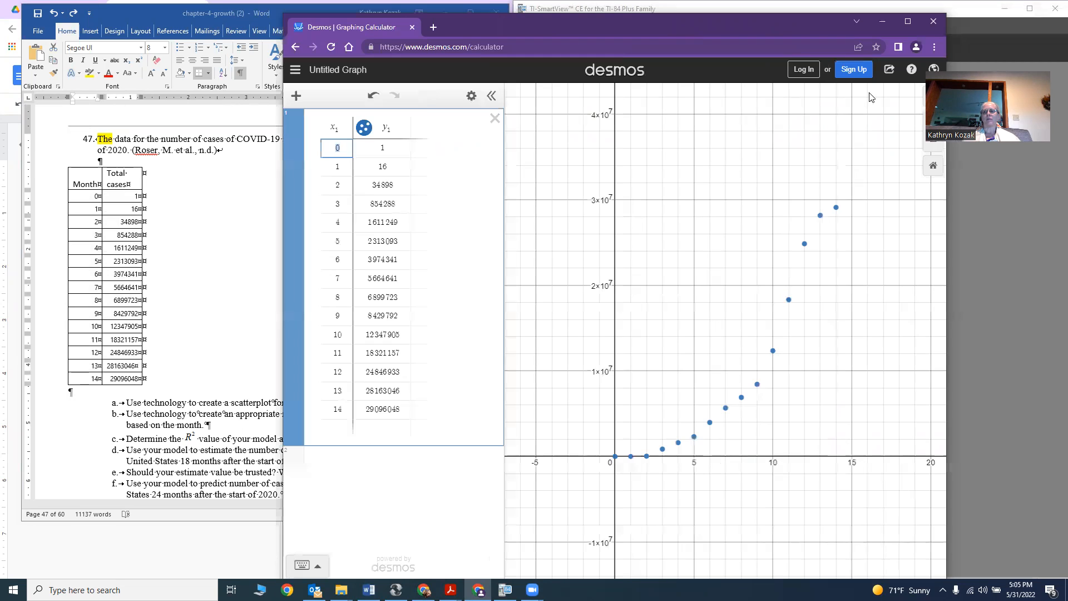
left_click(888, 71)
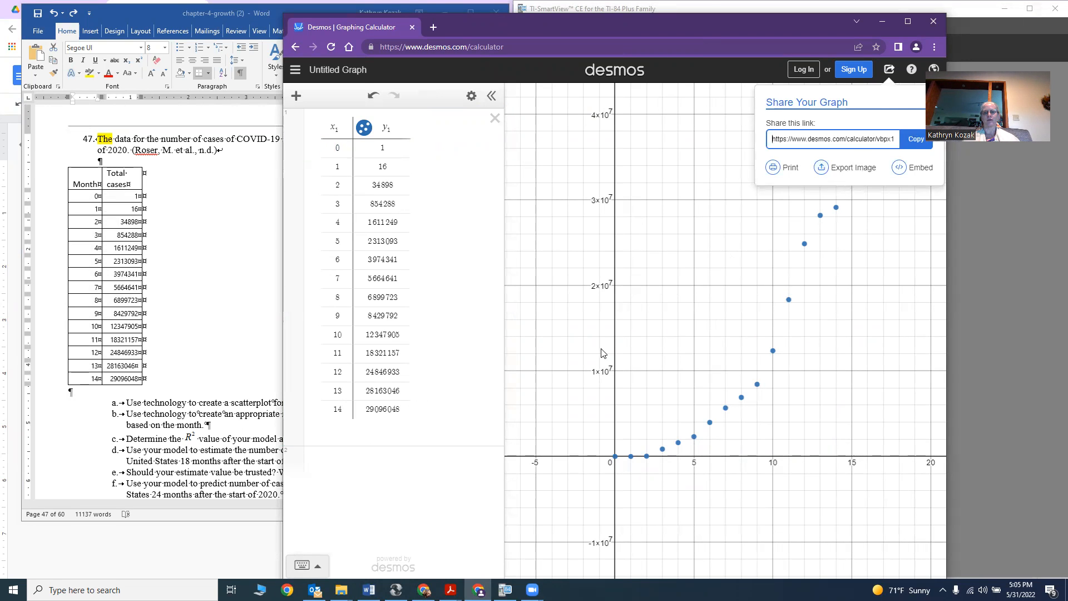
left_click(650, 355)
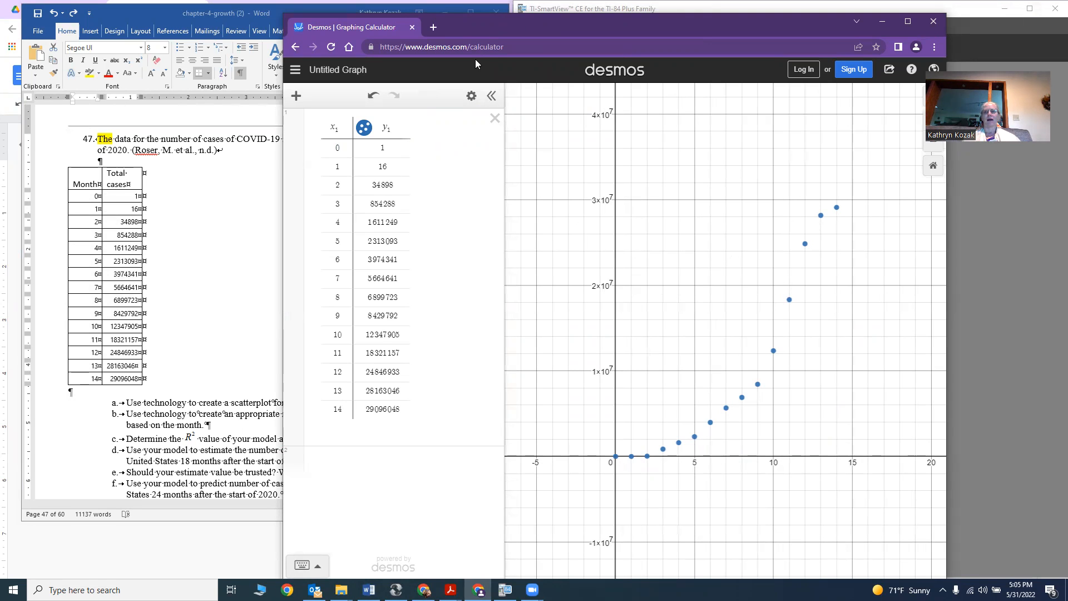
left_click_drag(821, 26, 951, 26)
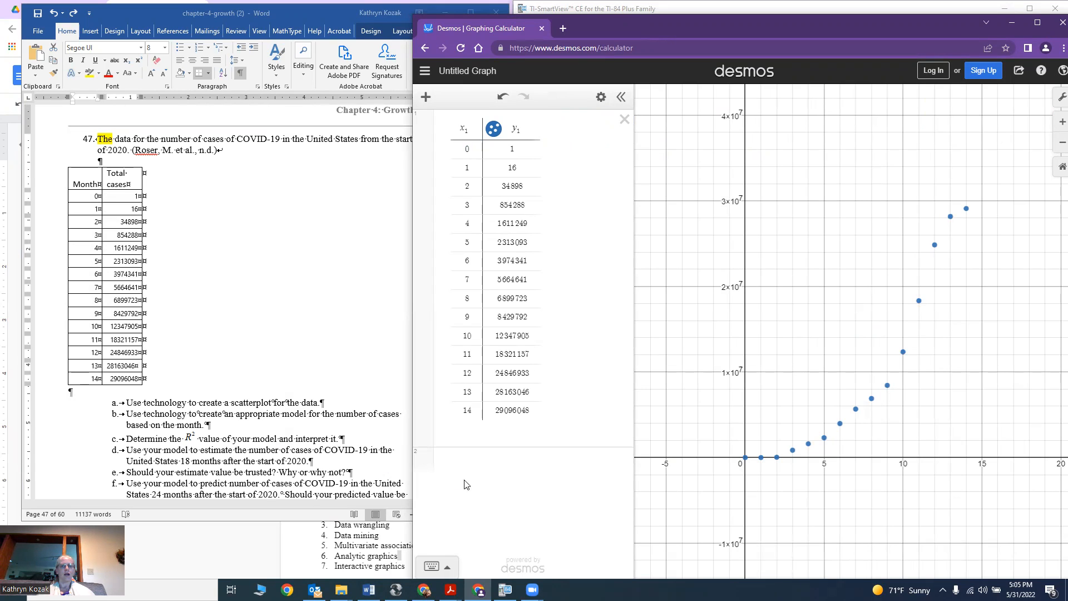
Scroll back through the document to find the logistic model formula.
left_click(481, 472)
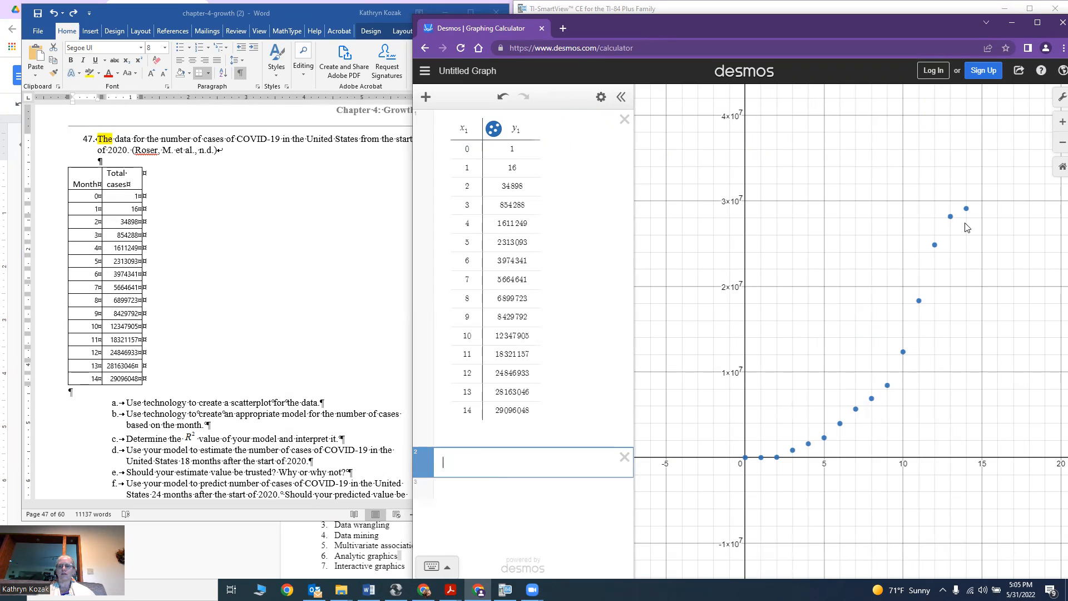
scroll(161, 411, "up", 10)
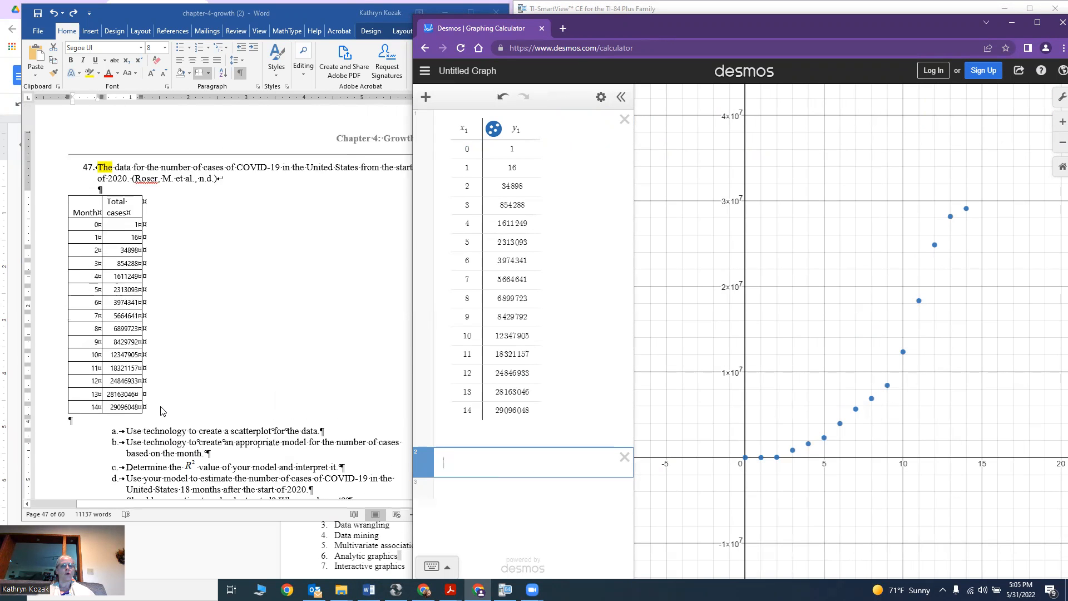
scroll(160, 410, "up", 10)
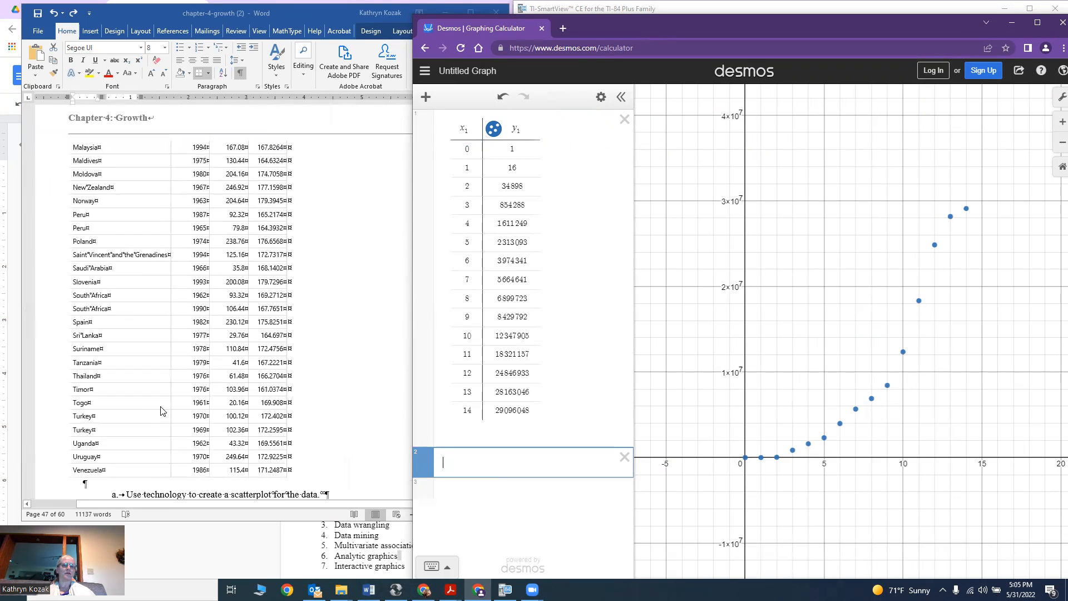
scroll(160, 410, "up", 10)
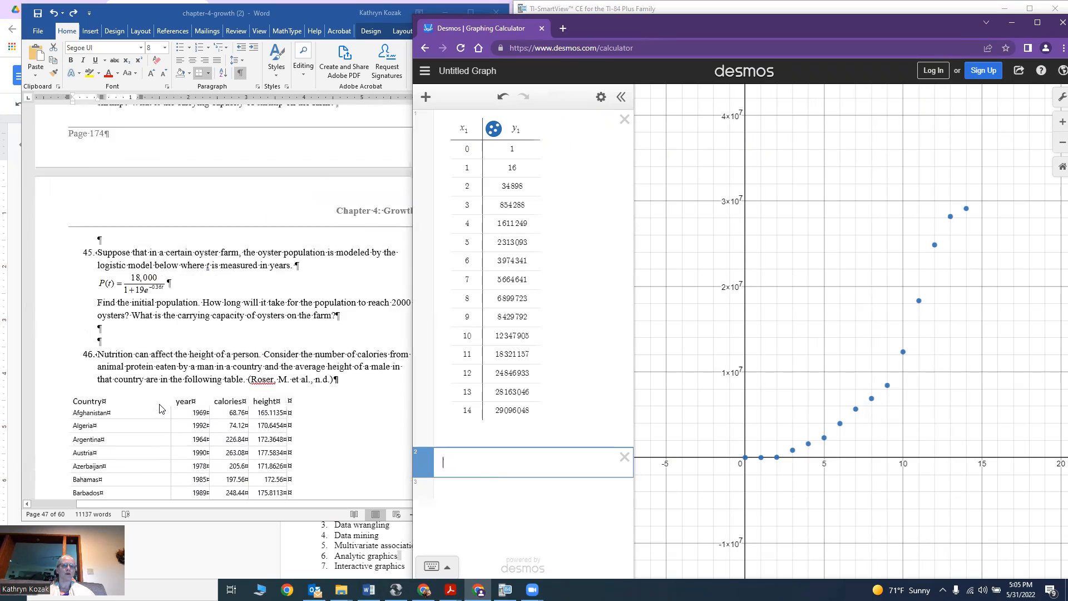
scroll(162, 409, "up", 10)
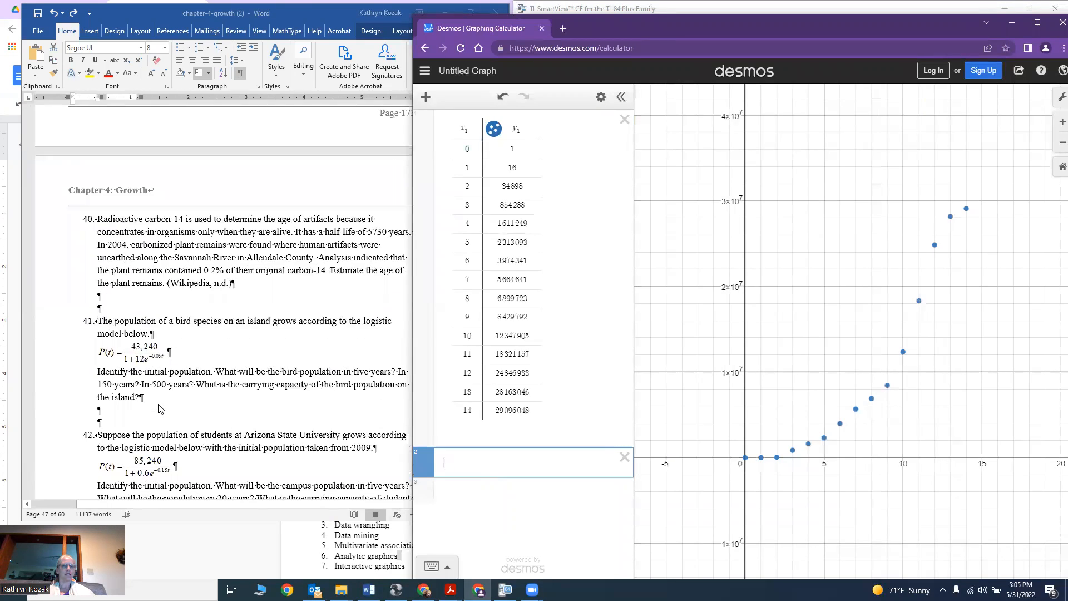
scroll(161, 407, "up", 10)
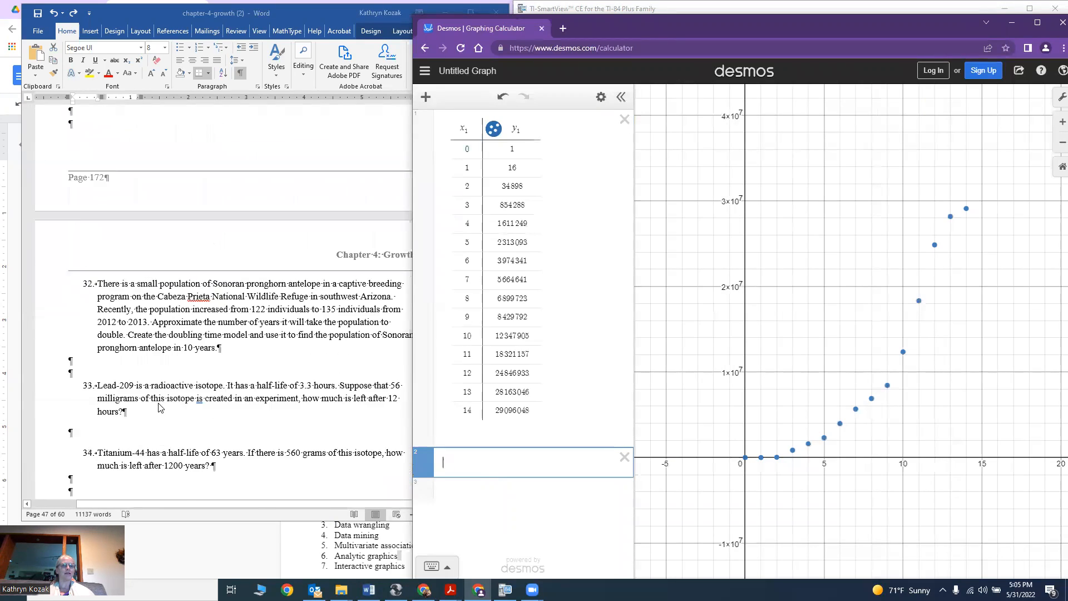
left_click(211, 368)
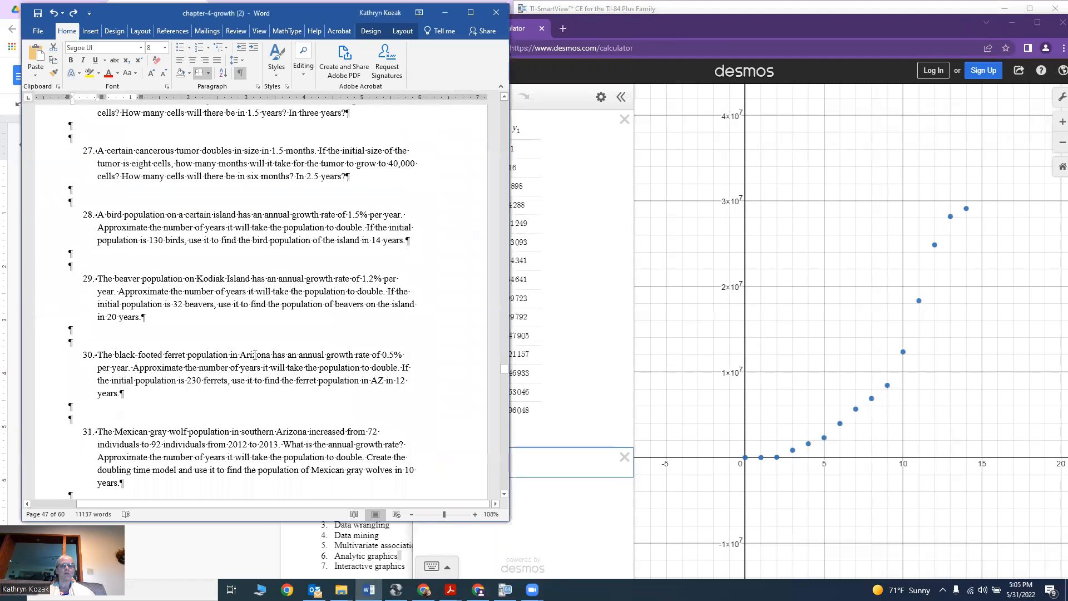
scroll(210, 368, "up", 2)
left_click_drag(504, 372, 493, 283)
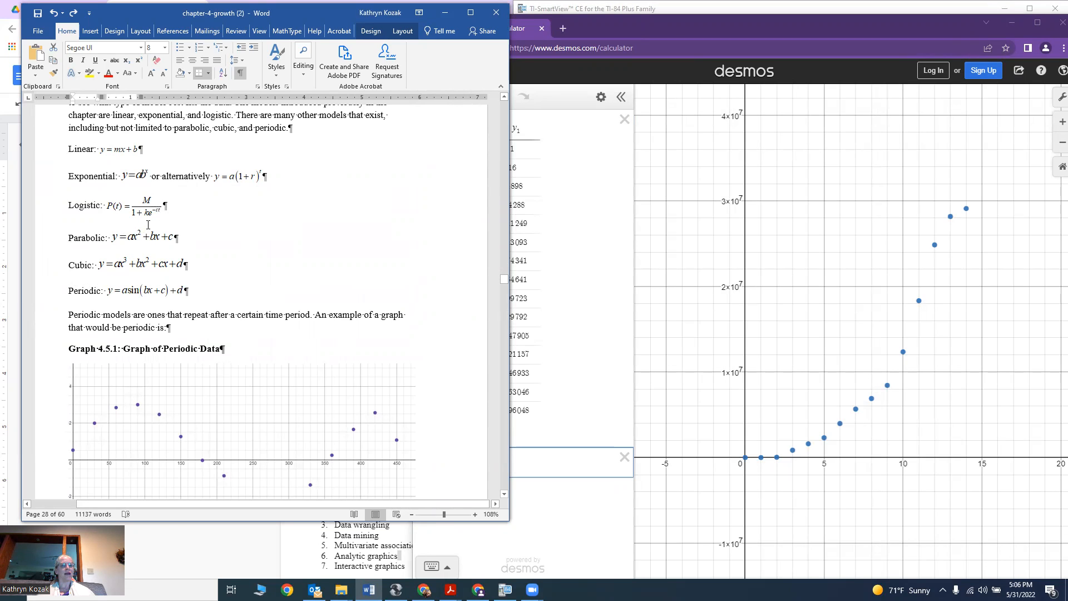
Enter the logistic regression y1 ~ M/(1+k·e^(−c·x1)) in the next expression line.
left_click(565, 466)
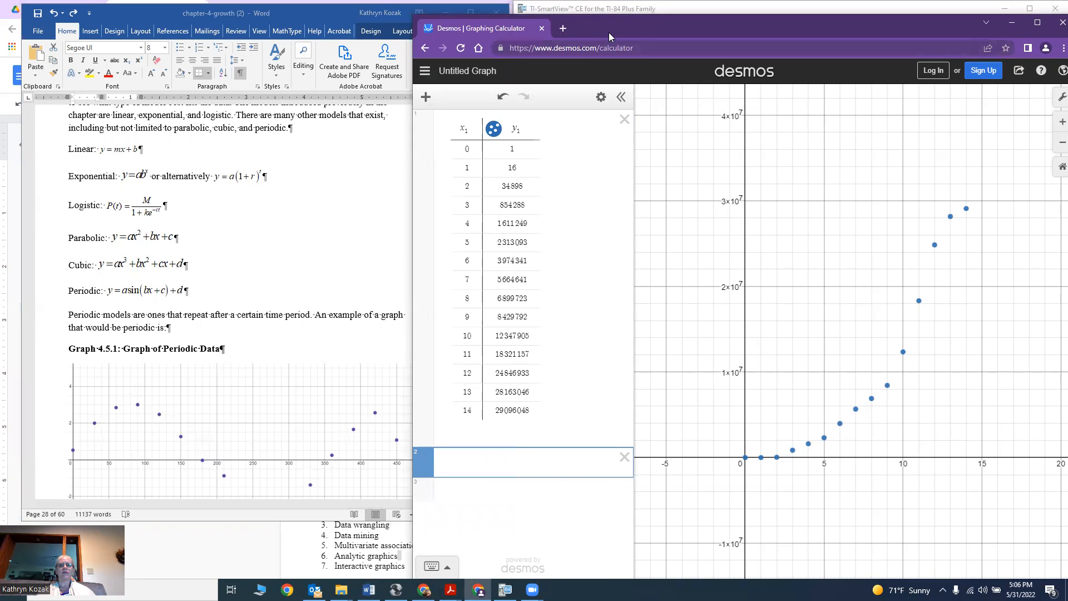
left_click_drag(610, 32, 673, 31)
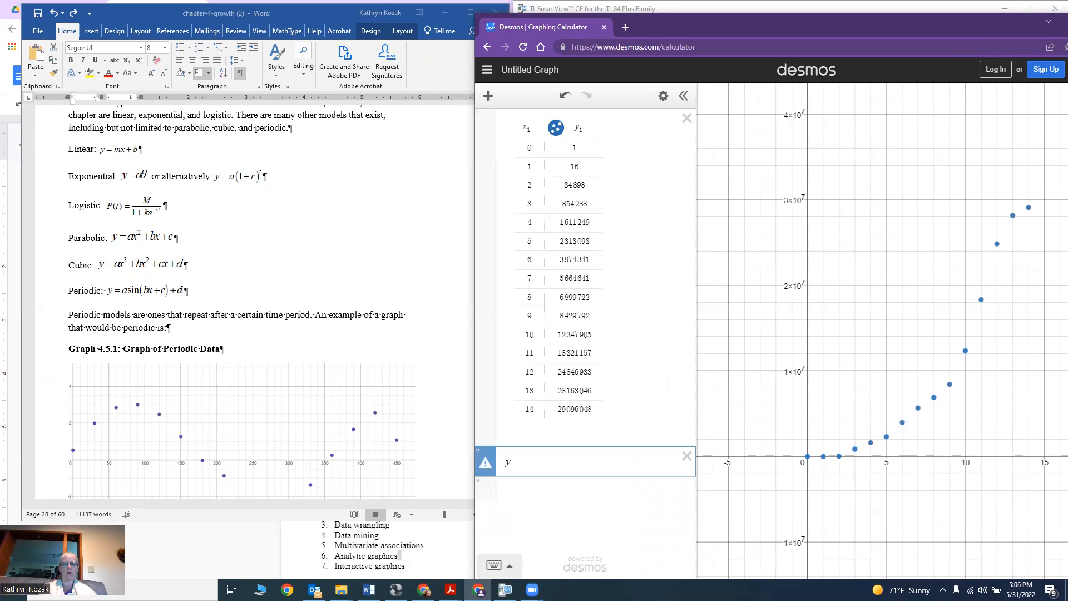
type("1 ")
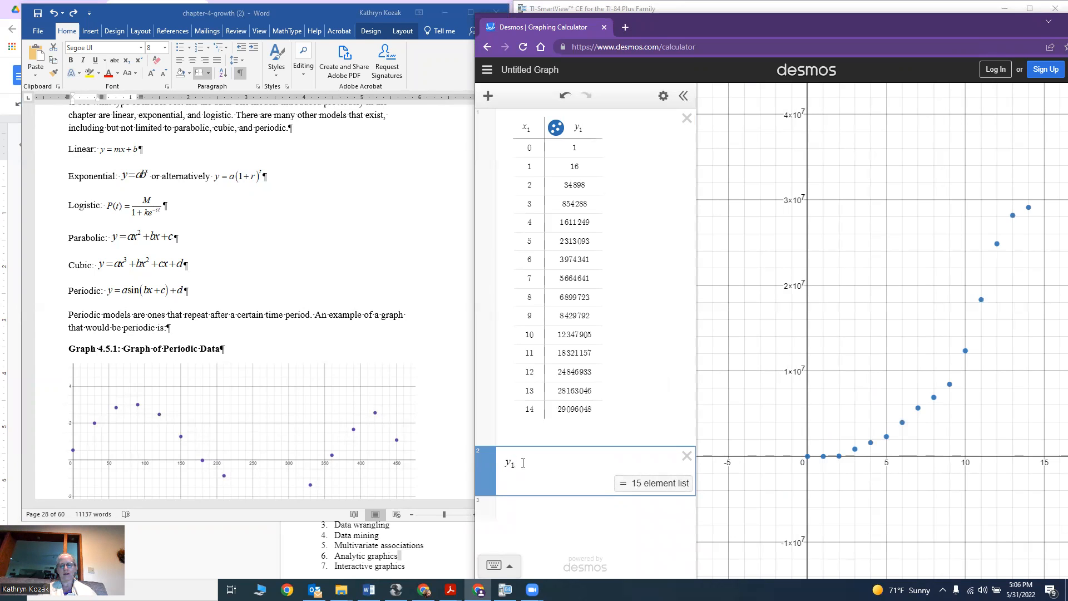
type("~")
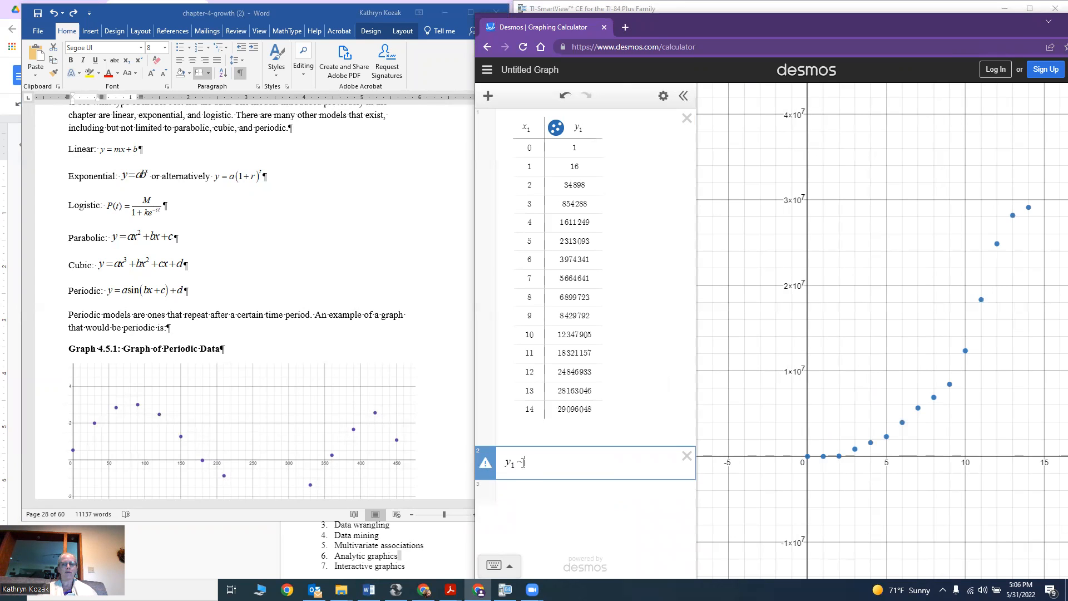
type("M/")
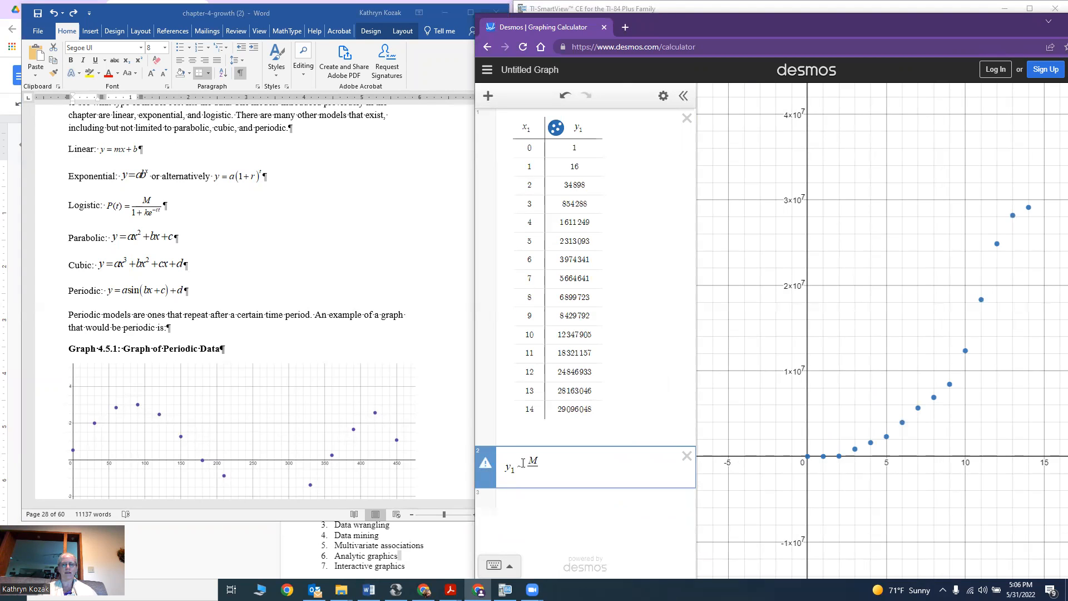
type("1")
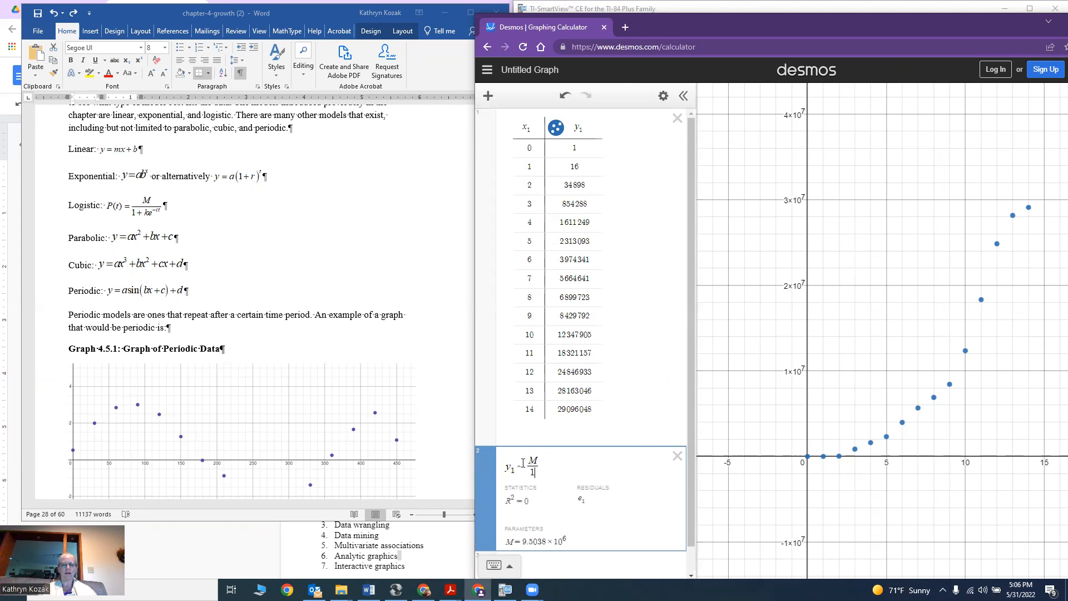
type("+k*")
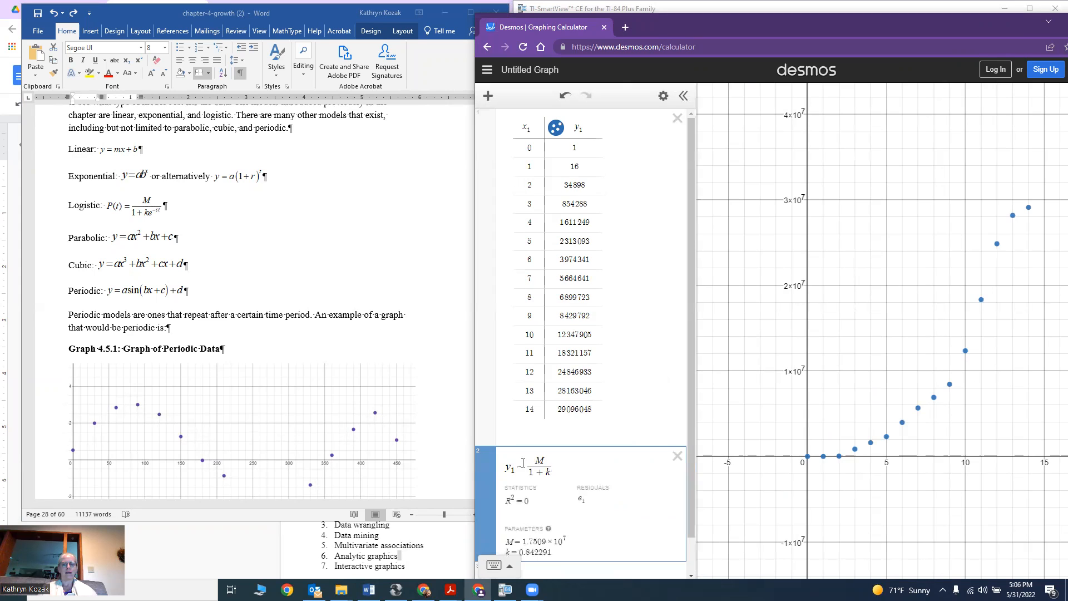
type("e^-c")
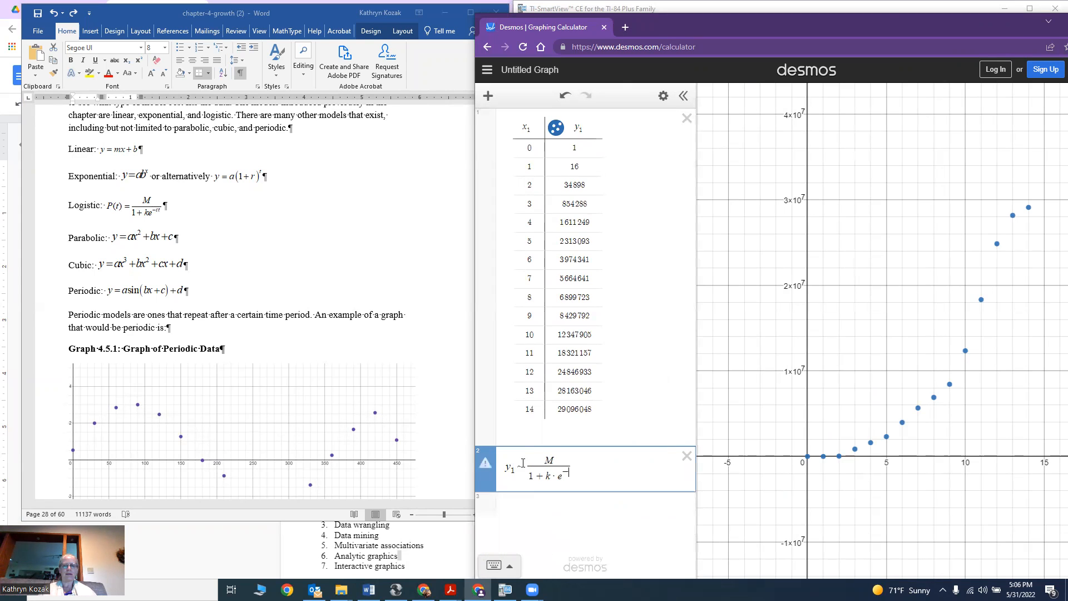
type("*")
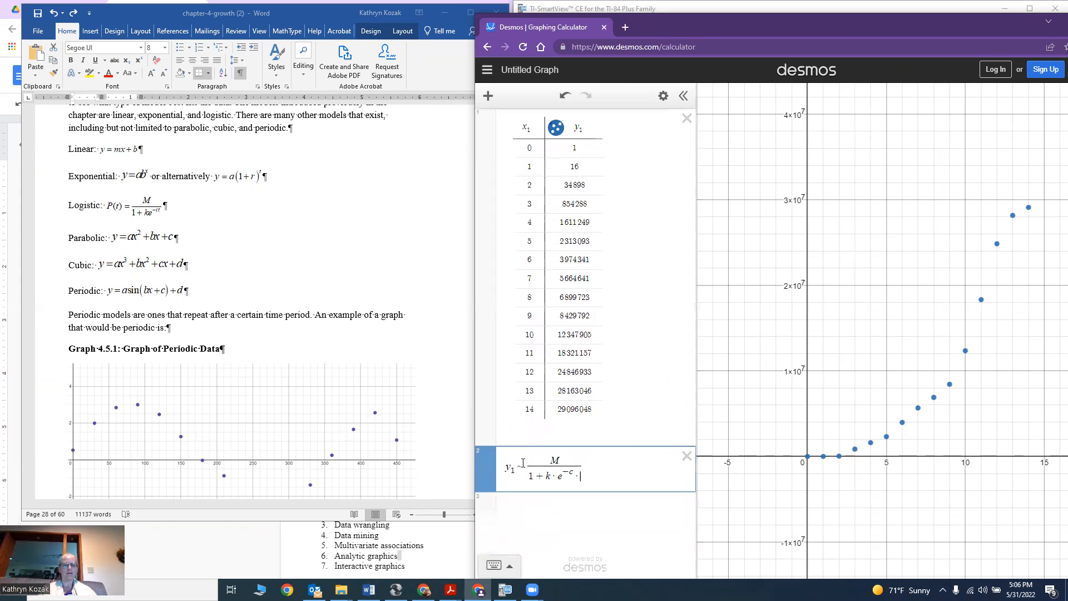
key("BackSpace")
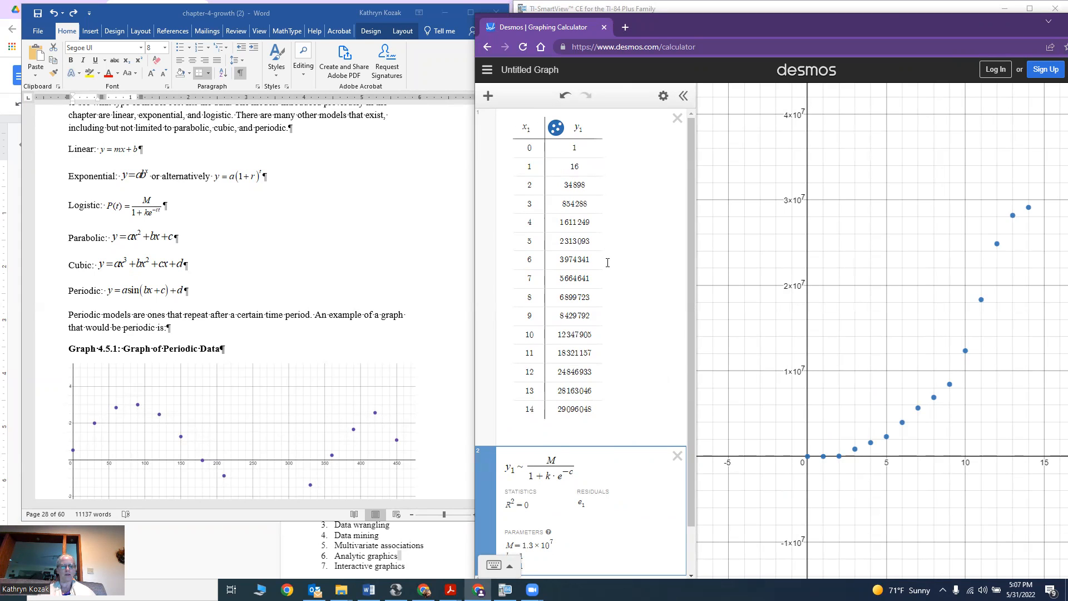
type("x_")
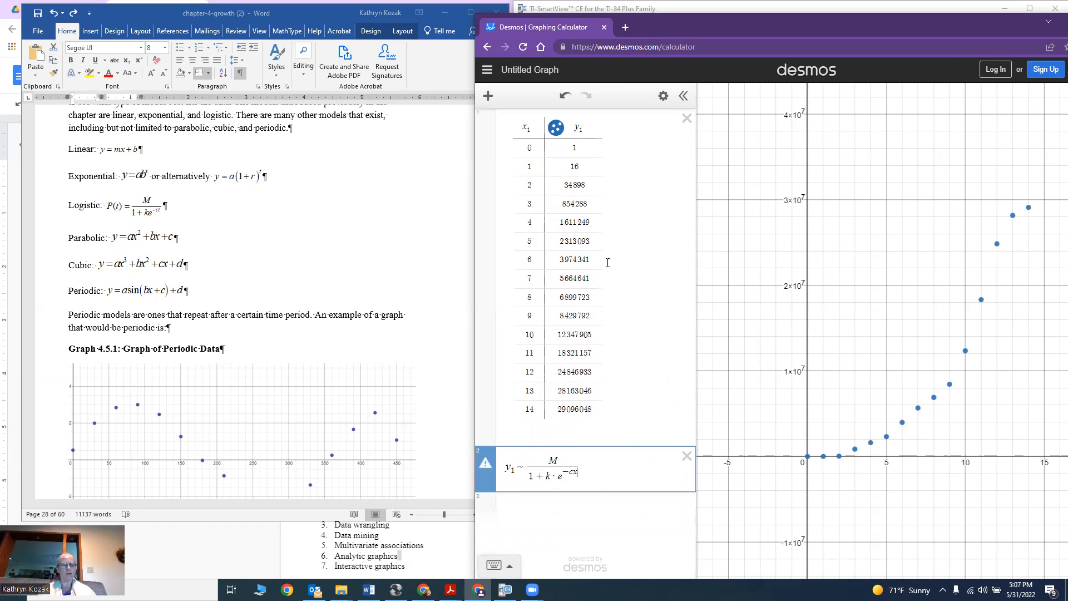
type("1")
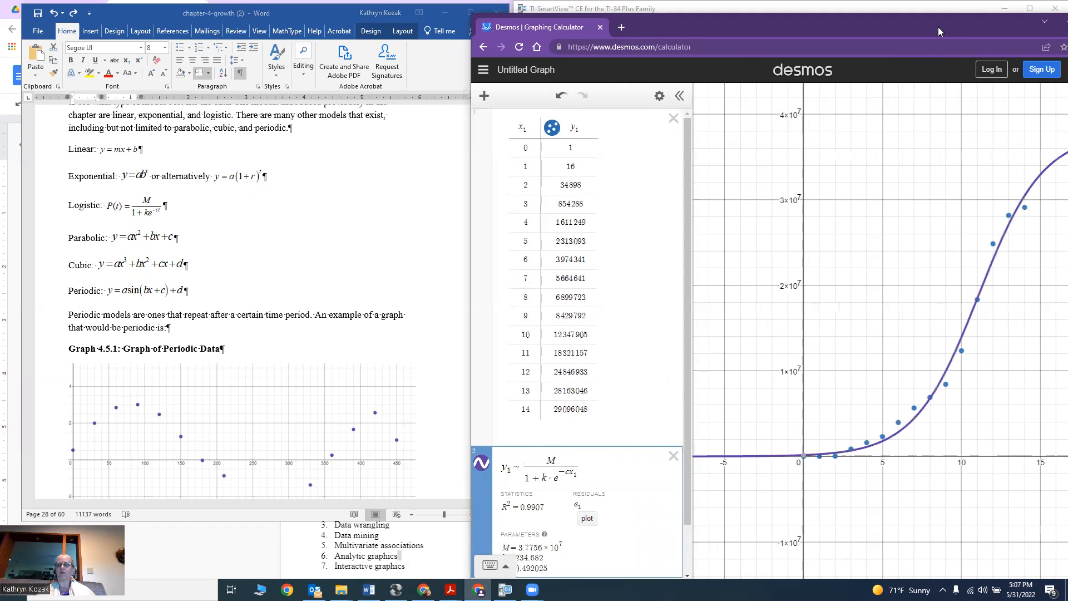
Examine the regression's R² statistic and fitted parameters M, k and c.
left_click_drag(938, 27, 871, 28)
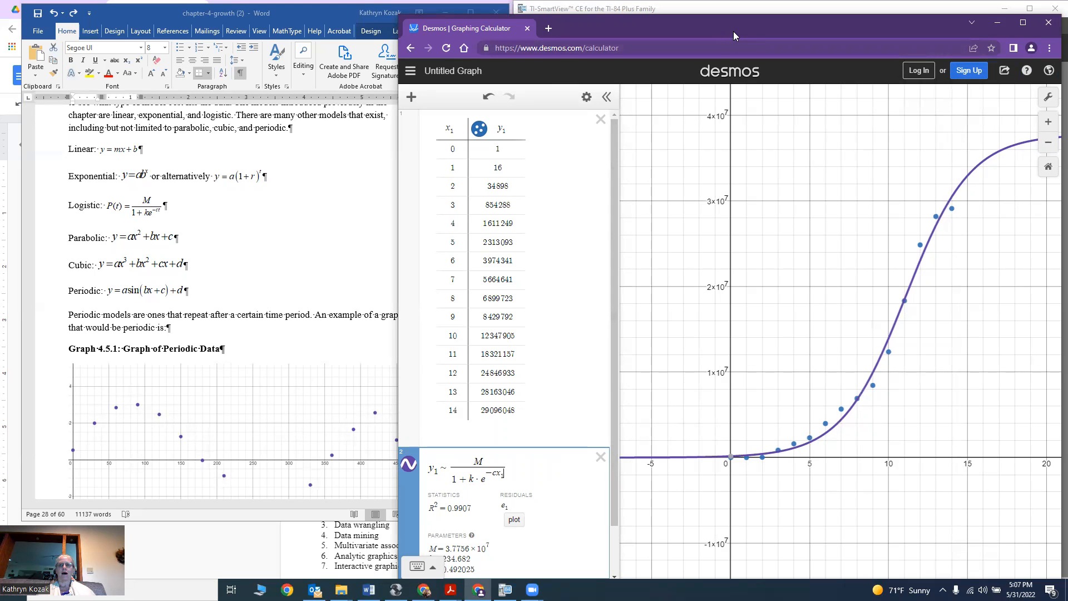
left_click_drag(733, 31, 889, 30)
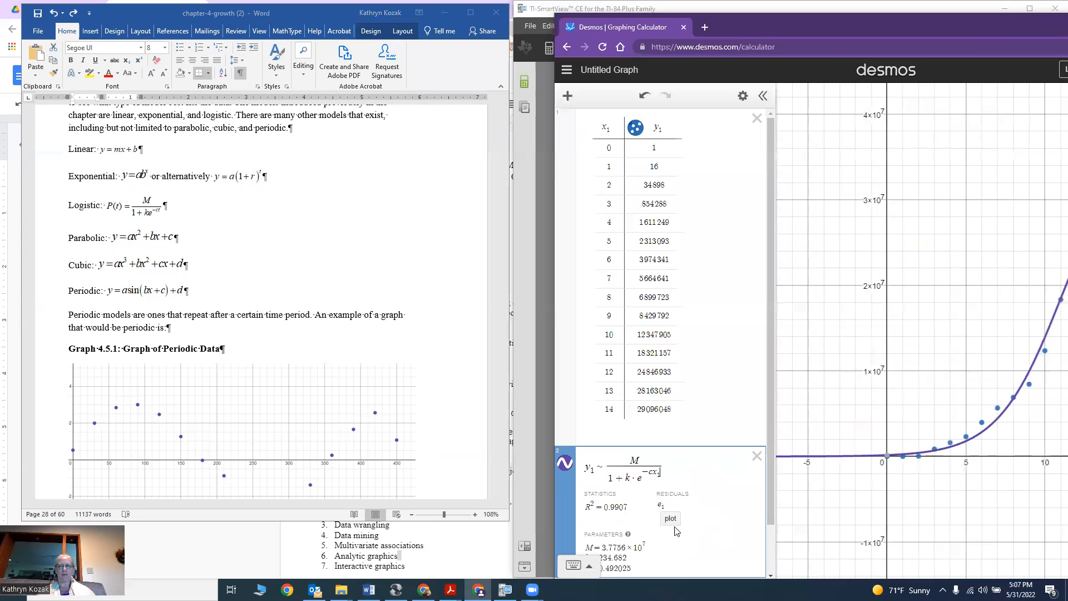
scroll(639, 540, "down", 1)
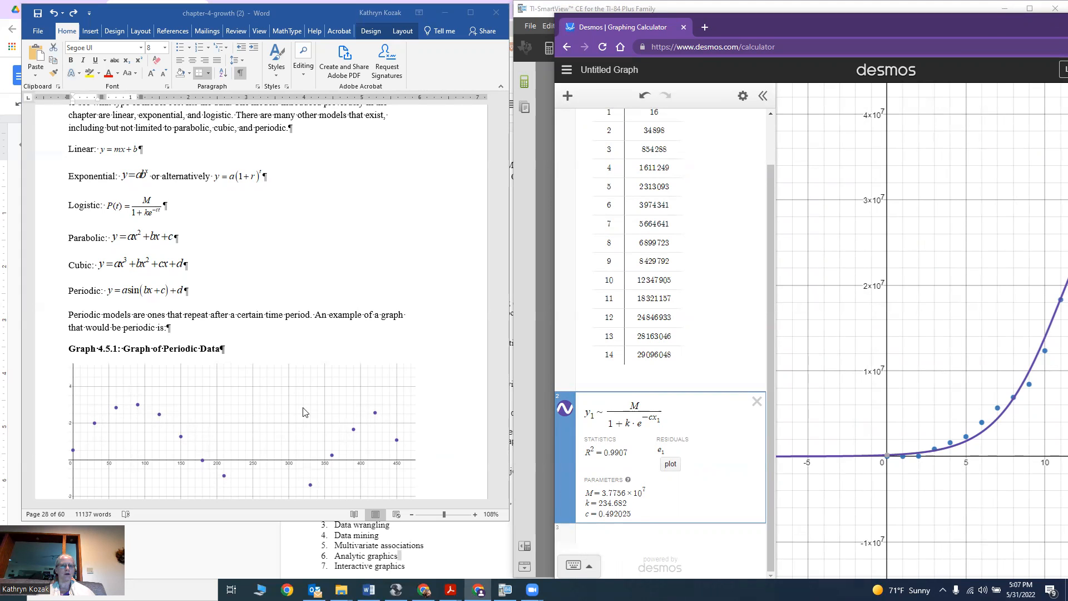
Scroll through the document to review the questions of the next exercise.
left_click(298, 359)
left_click_drag(504, 282, 481, 397)
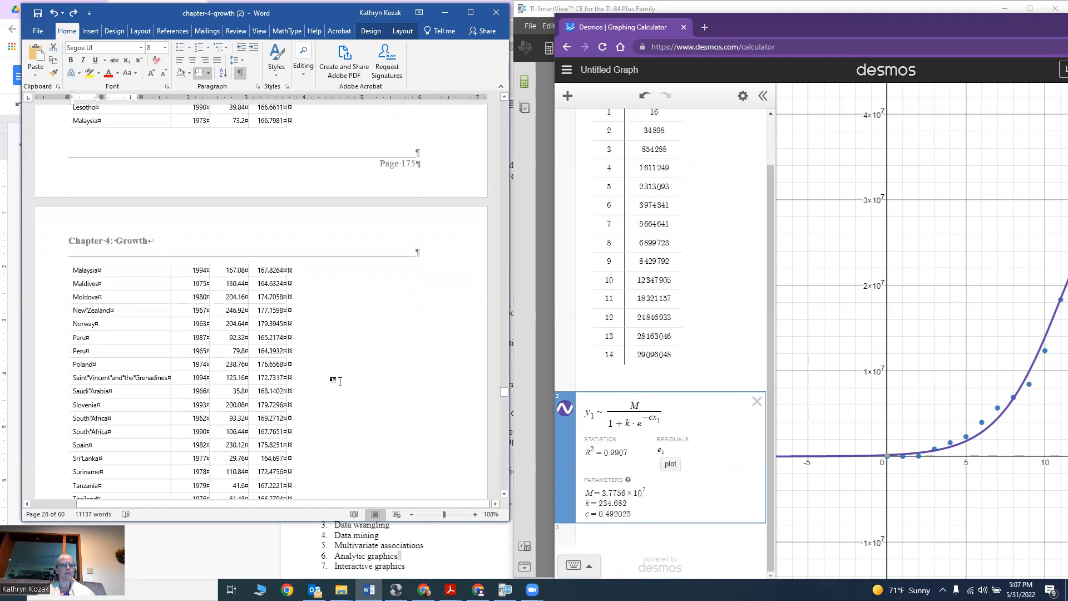
scroll(340, 381, "up", 6)
scroll(339, 379, "up", 3)
scroll(339, 378, "down", 9)
scroll(340, 377, "down", 15)
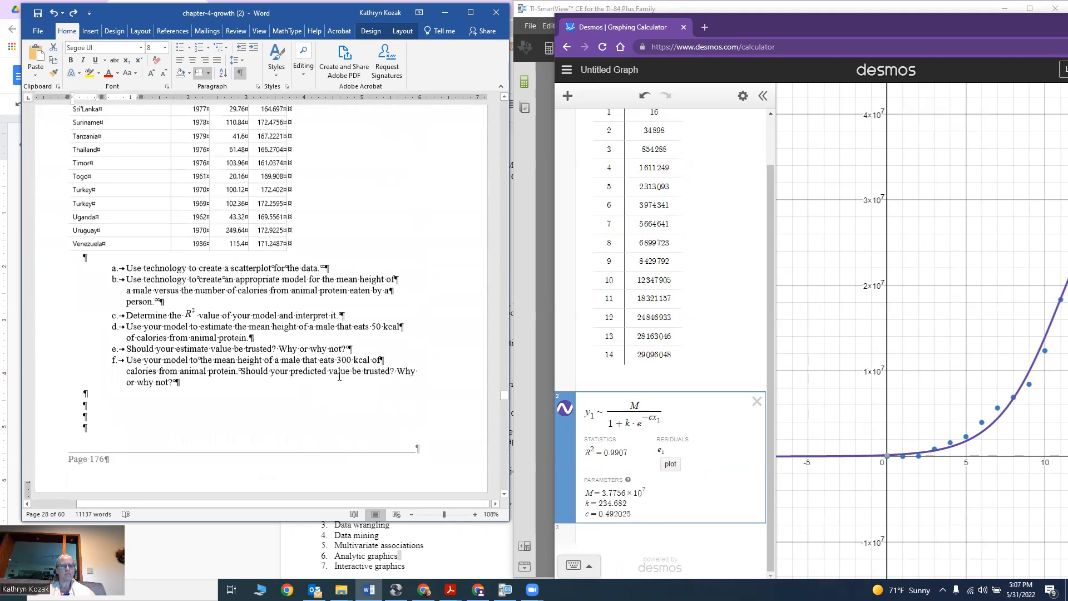
Below part b of the COVID-19 exercise, write the model equation Y=3.7756*10^7/(1+234.7*e^-0.492x).
scroll(339, 376, "down", 5)
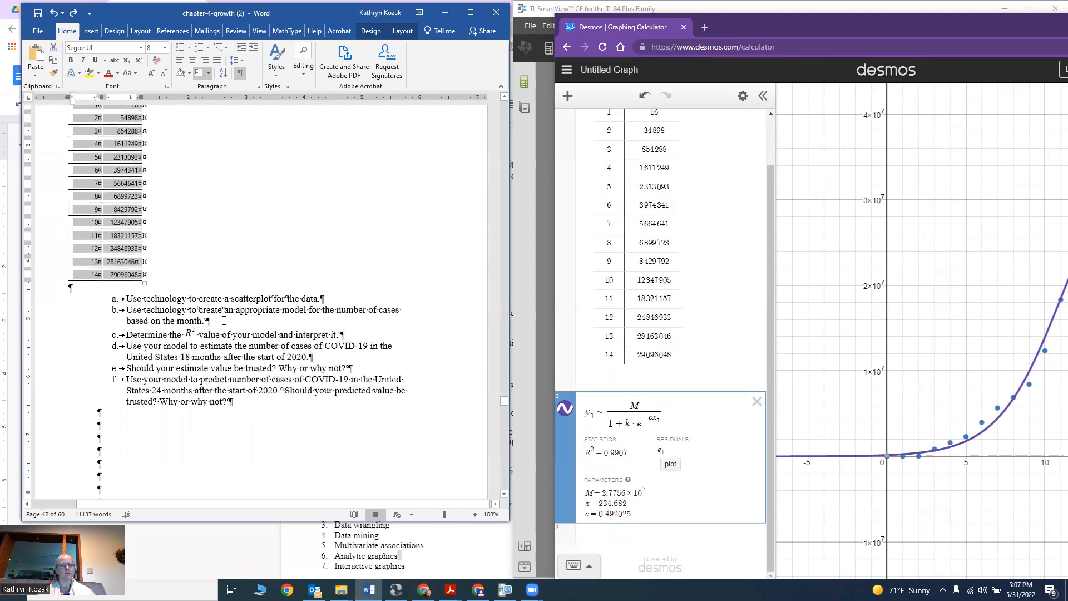
left_click(224, 321)
key("Return")
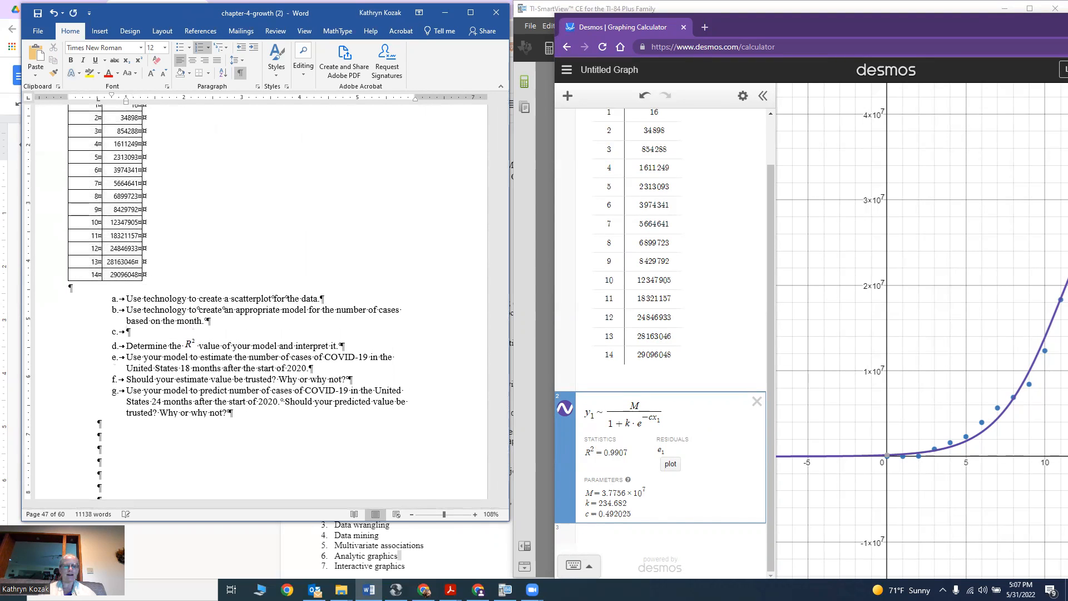
key("BackSpace")
type("Y=")
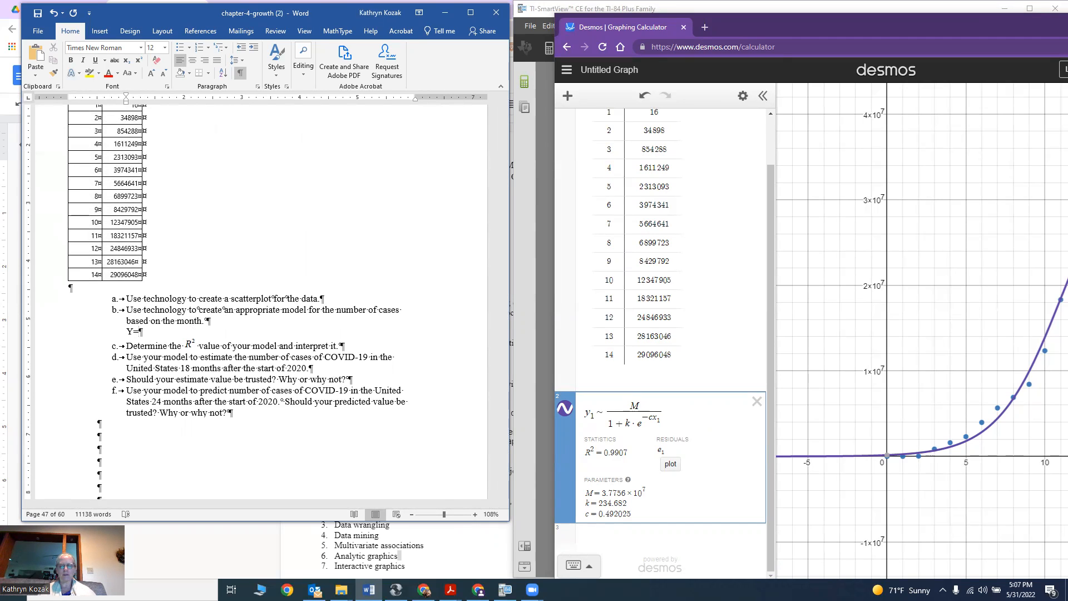
type("3.7756")
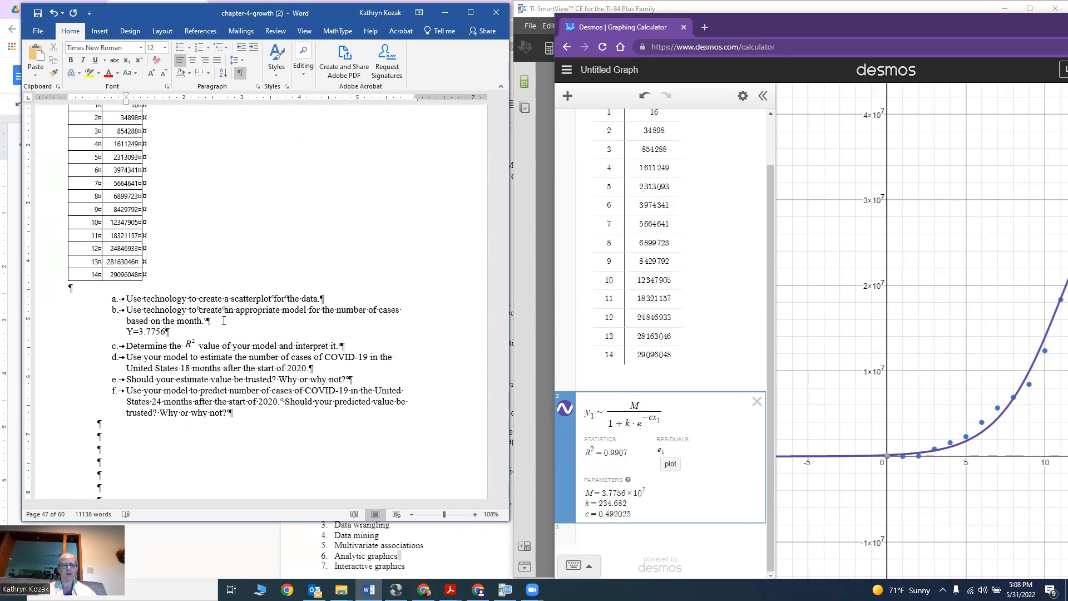
type("*1")
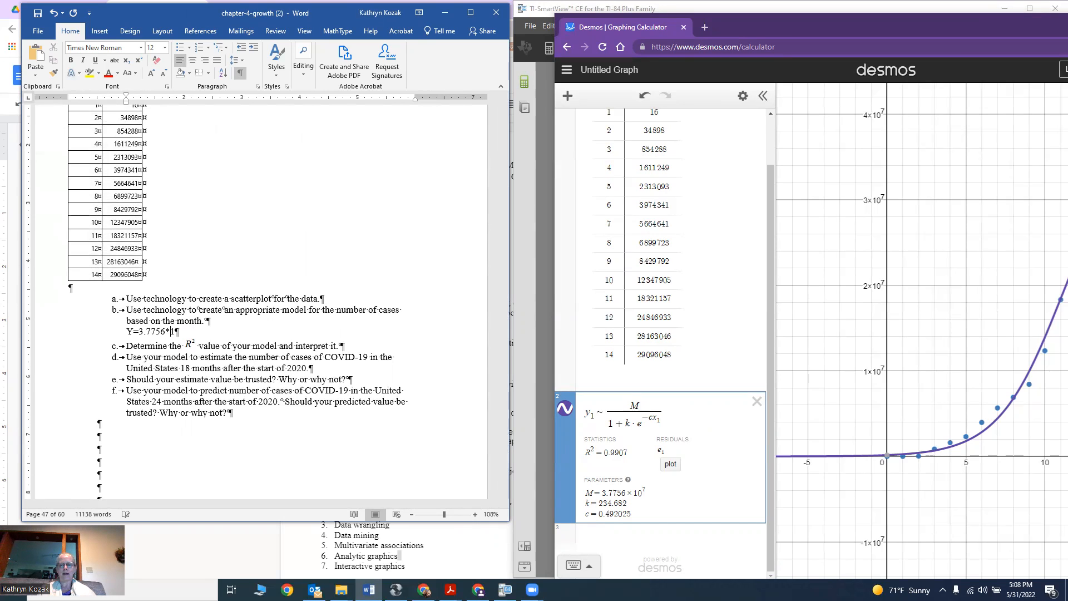
type("0")
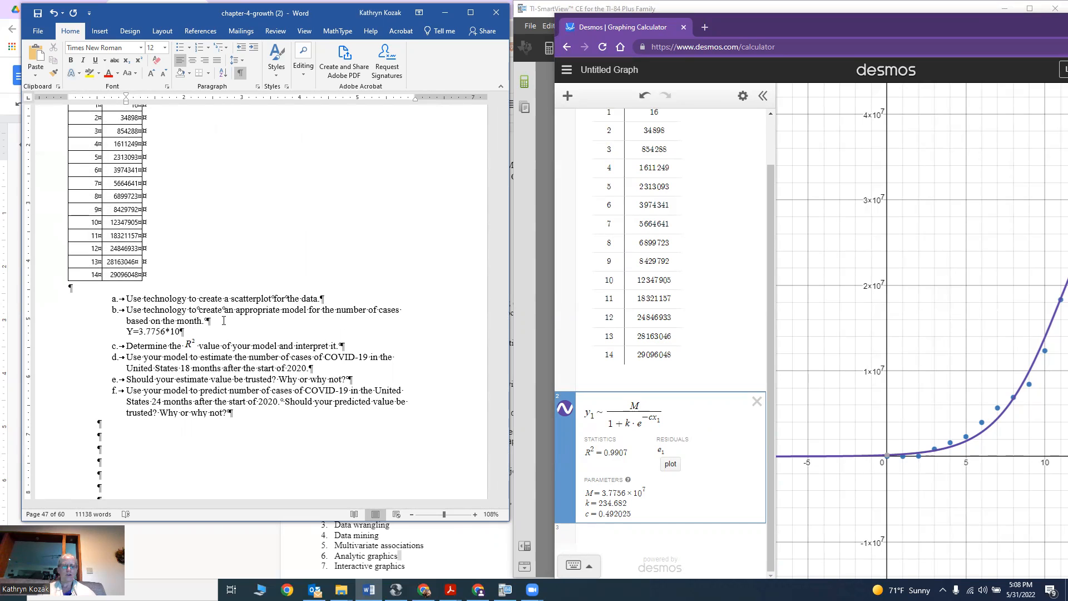
type("^7")
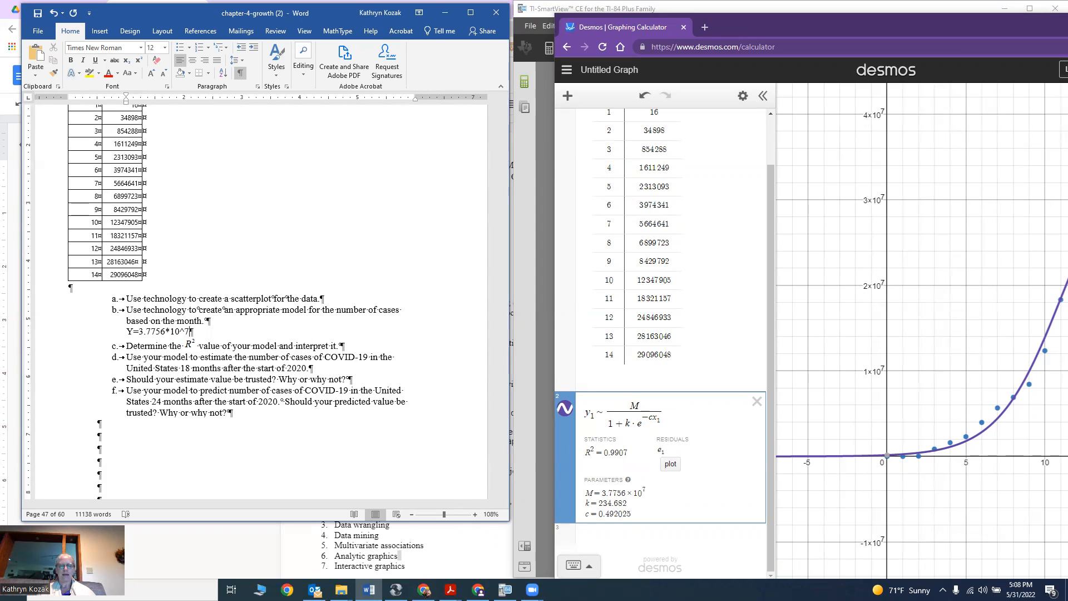
type("/(")
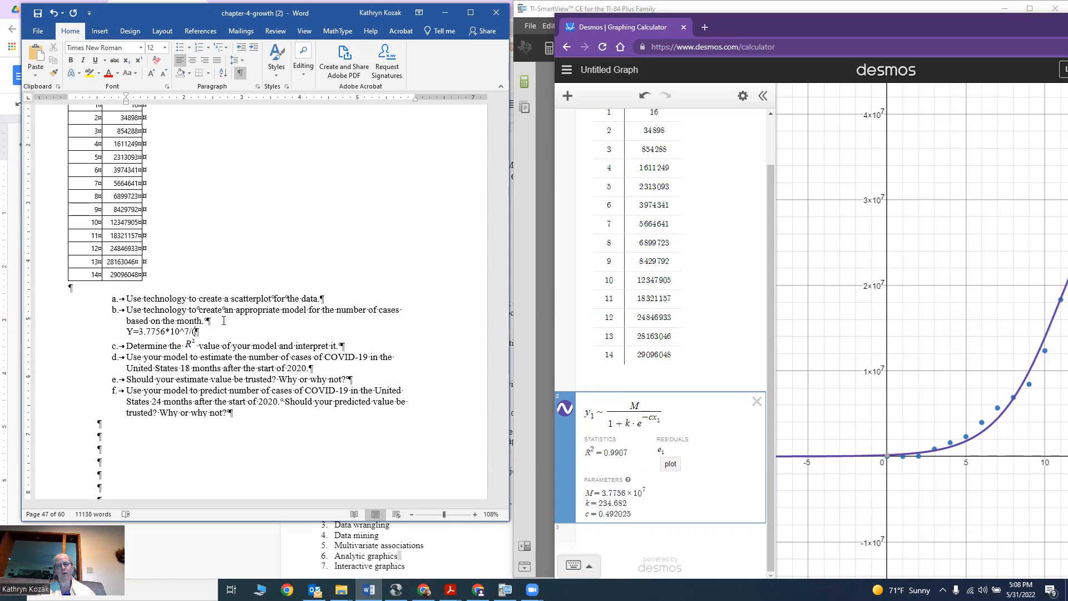
type("1")
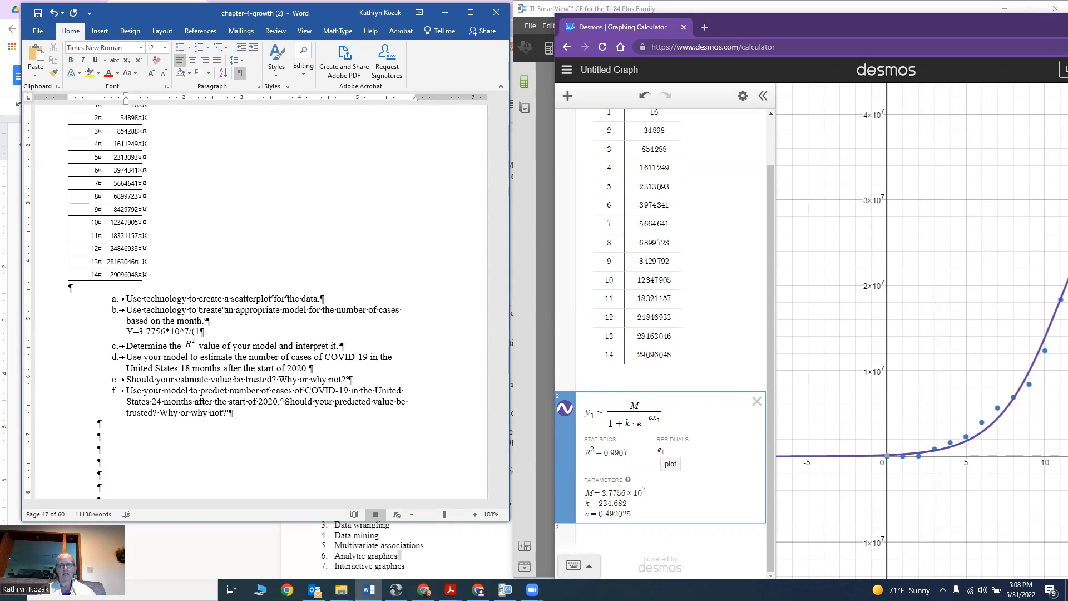
type("+")
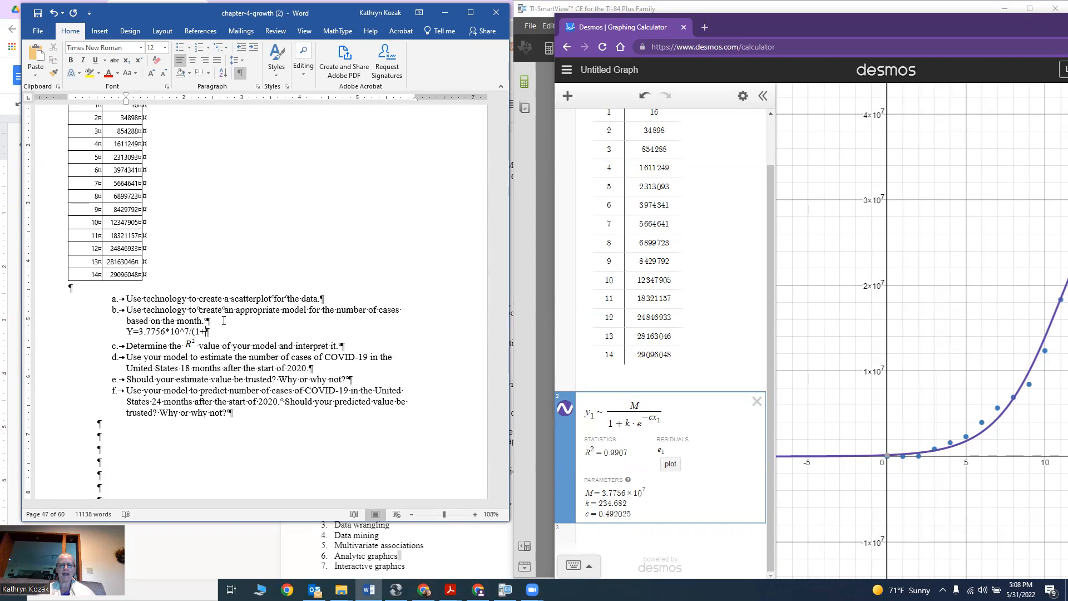
type("234.")
type("6")
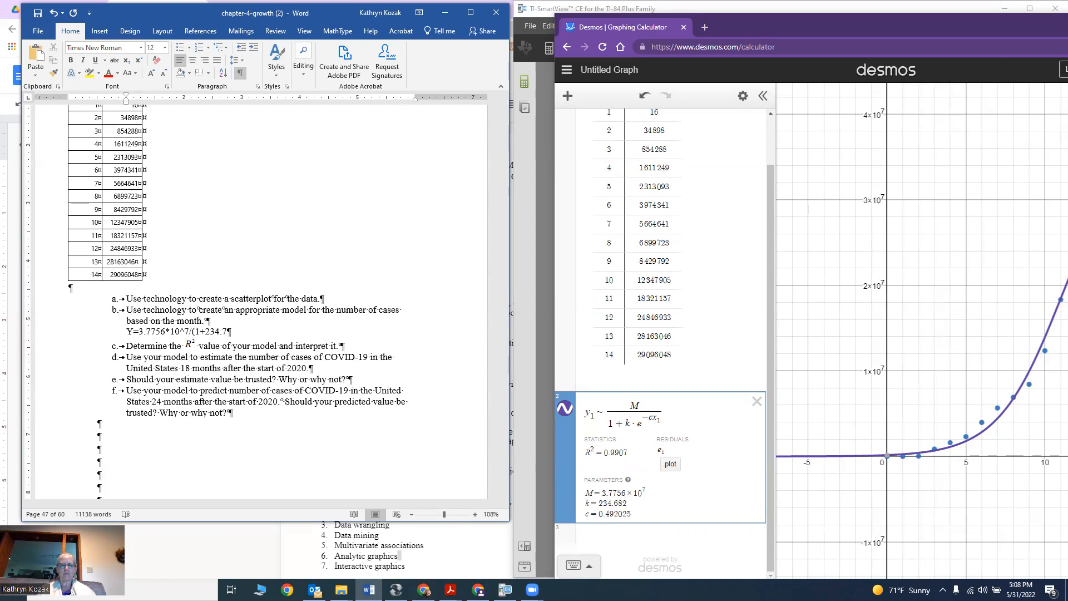
type("*e^")
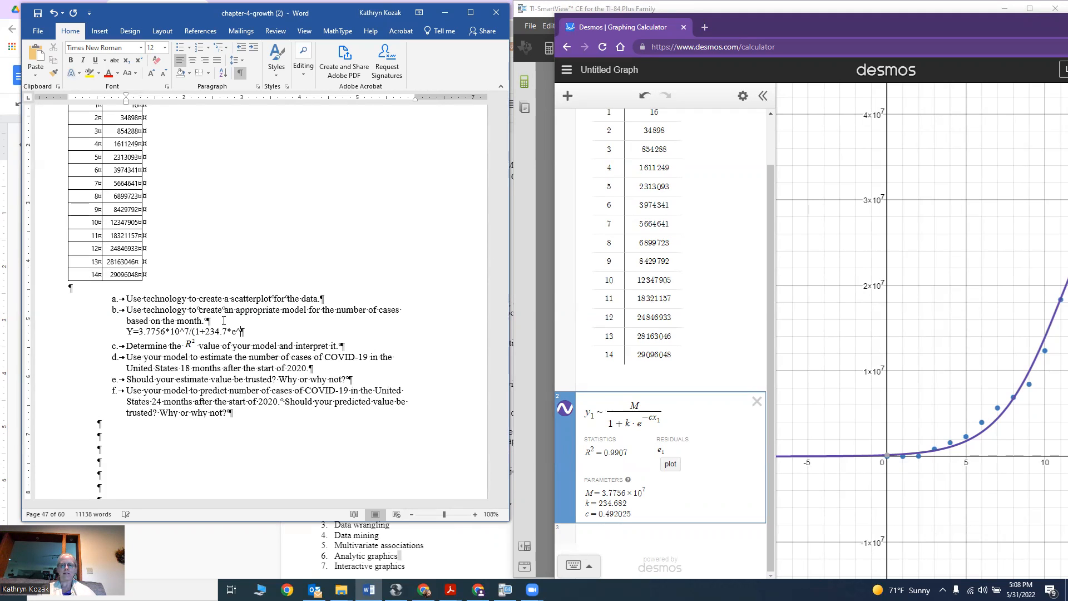
type("-0.492")
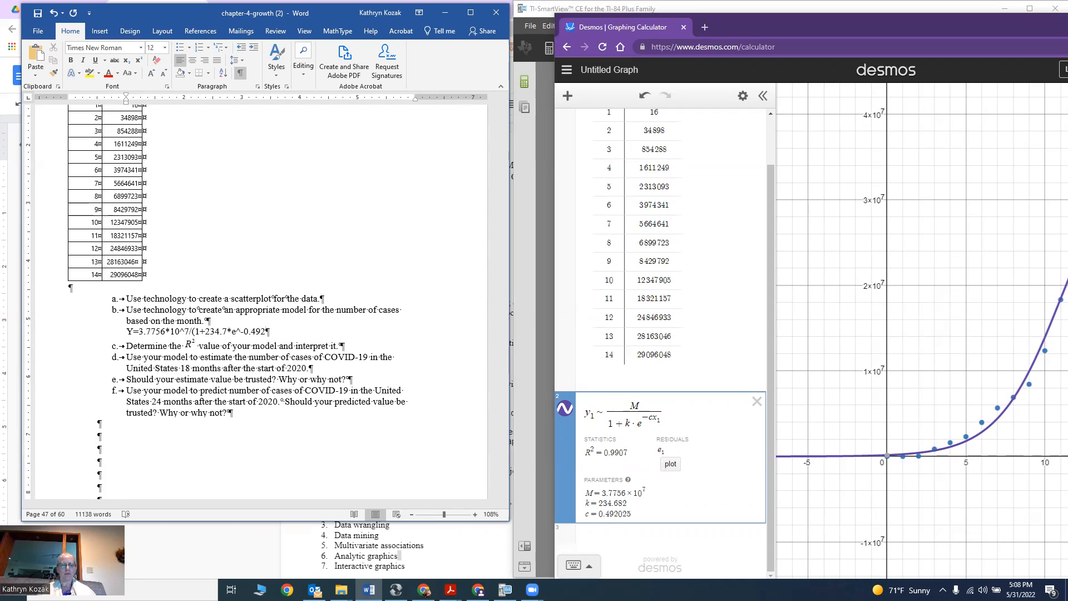
type("x")
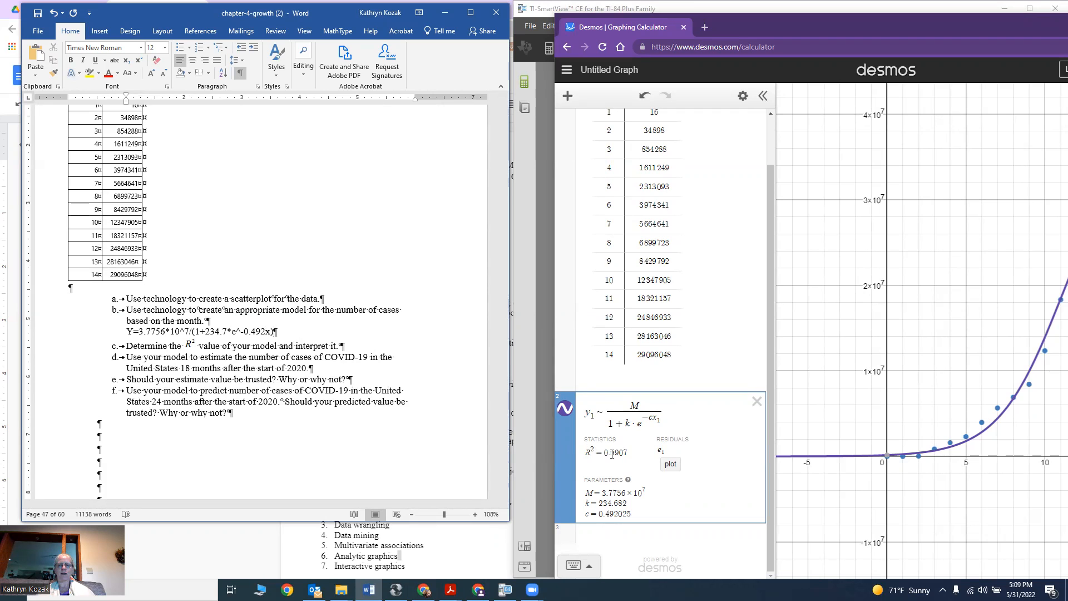
Answer part c with "0.9907 99.1% of the variability in the number of cases is explained by the model.".
left_click(355, 343)
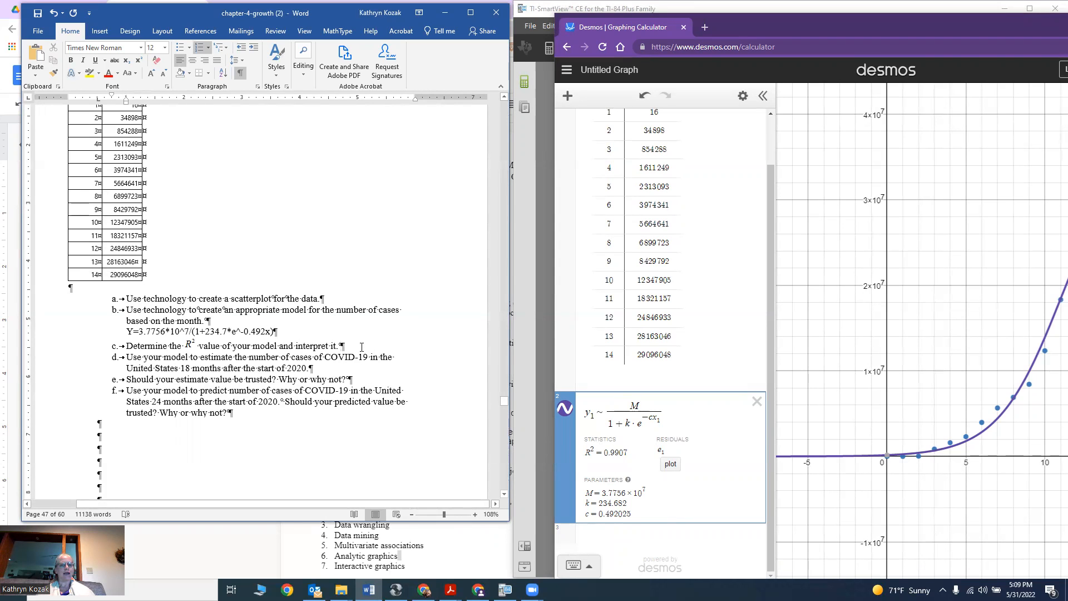
key("Return")
key("BackSpace")
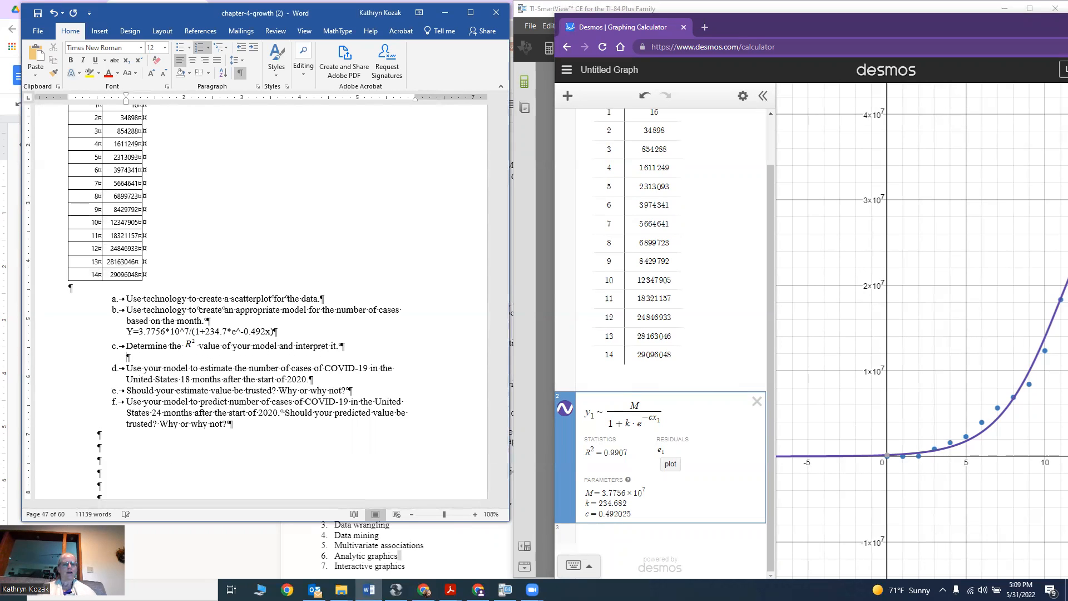
type("0.99")
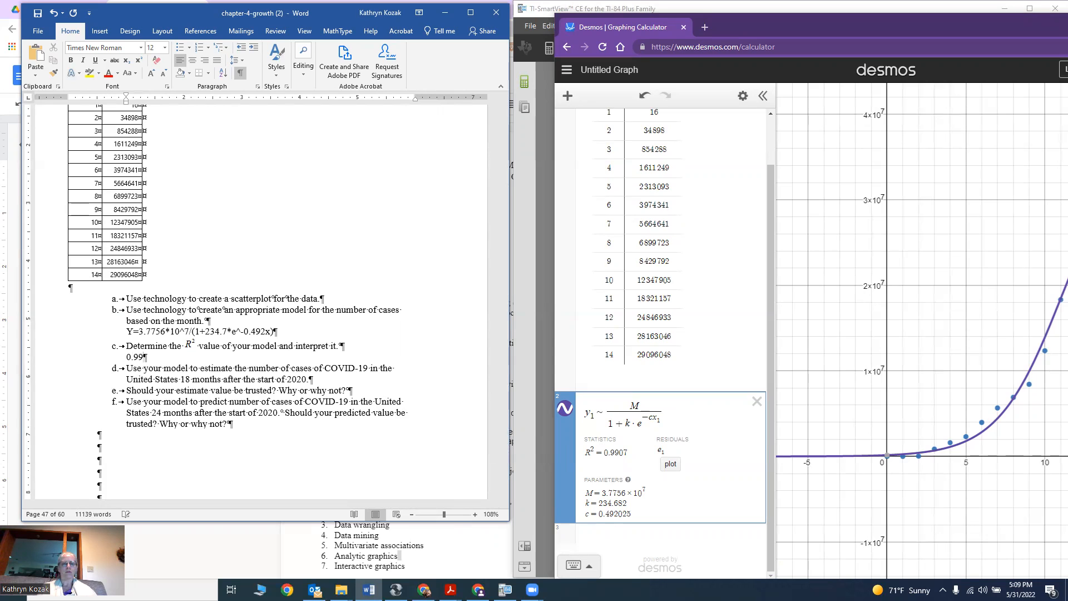
type("07 99")
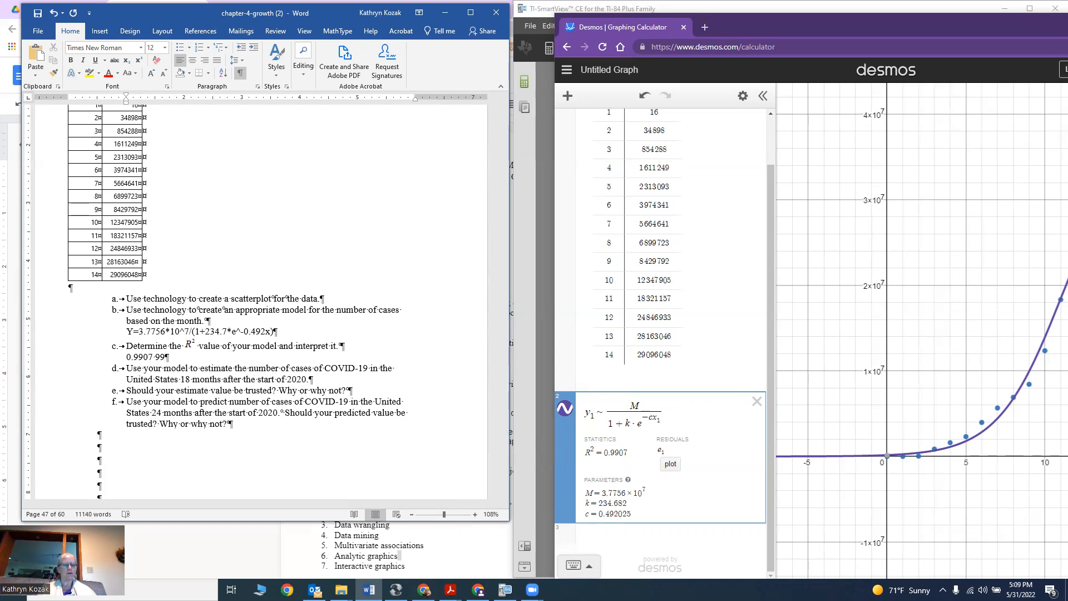
type(".1")
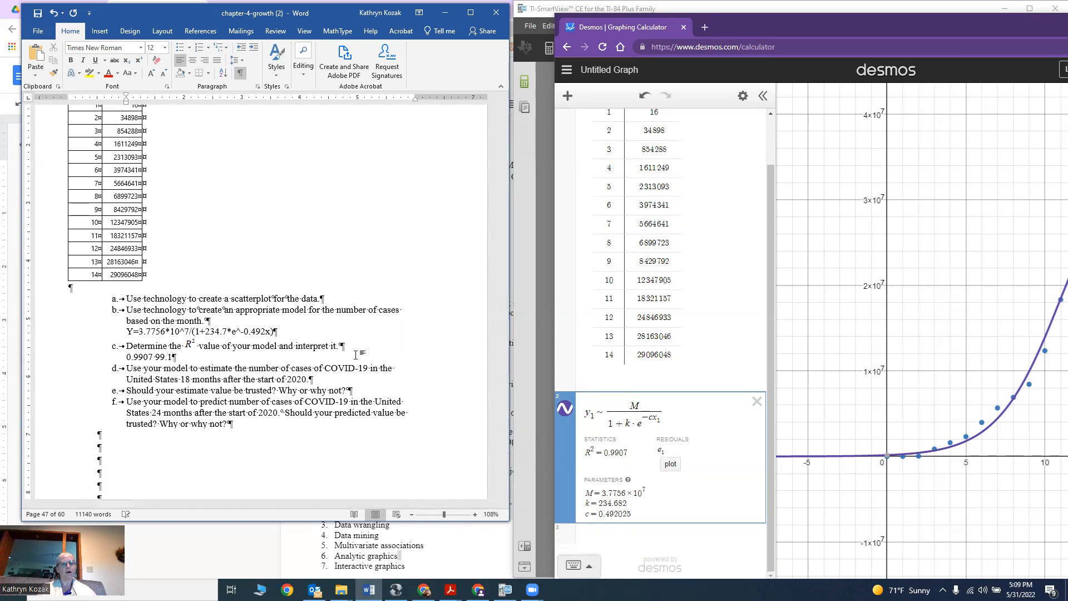
type("% of the va")
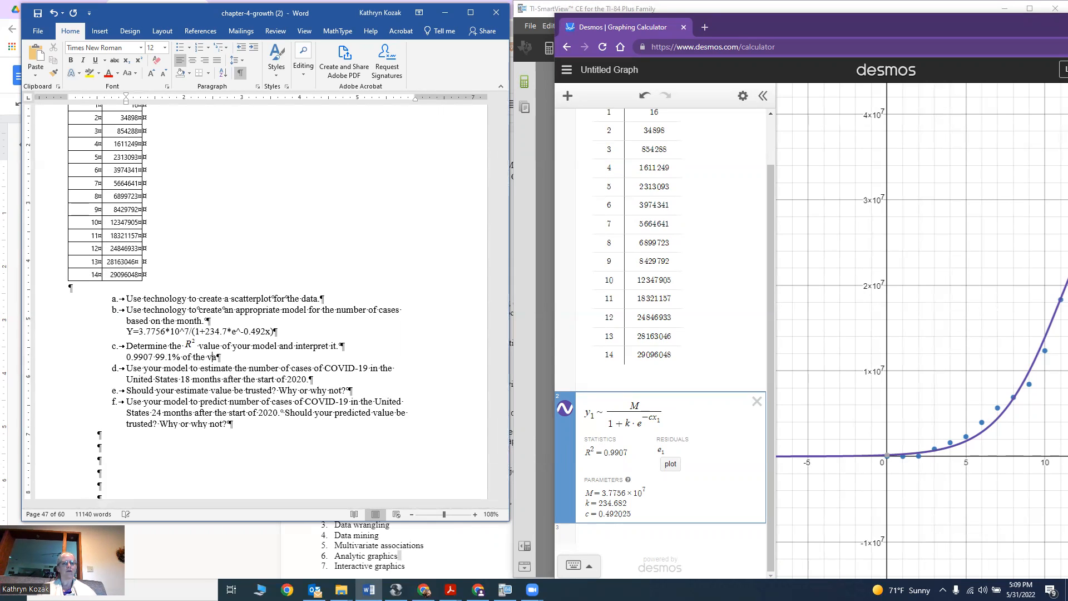
type("riability in")
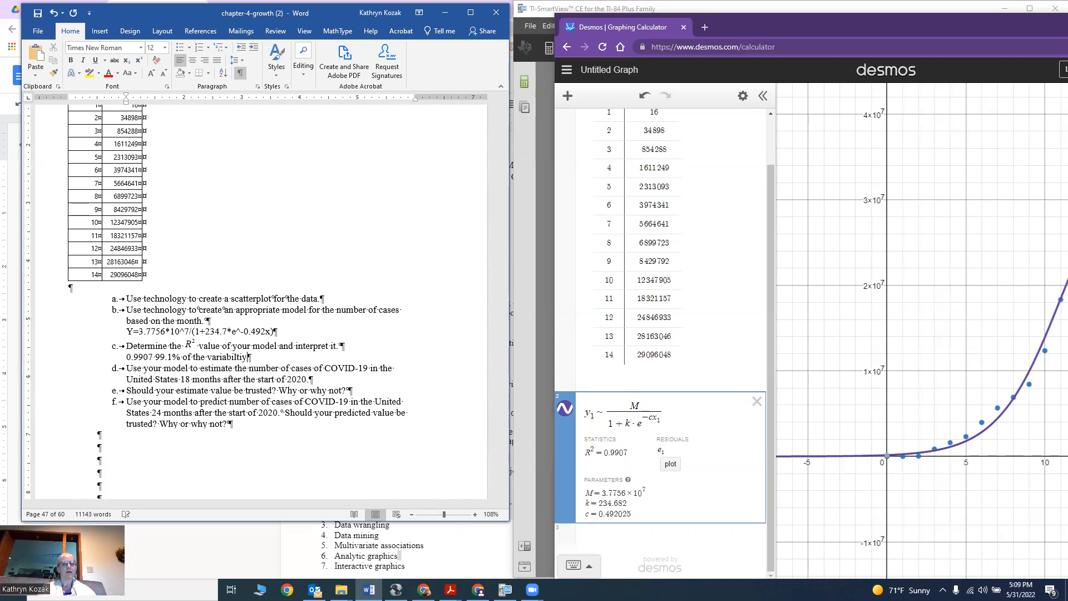
type(" the number of cases is exaplei")
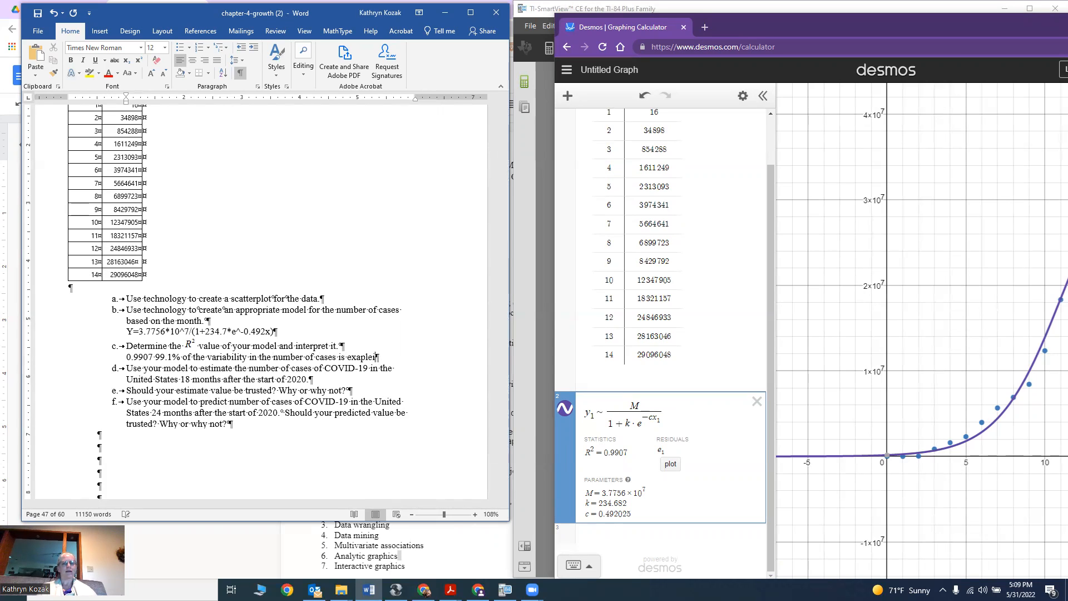
key("BackSpace")
key("BackSpace")
type("ained by the model.")
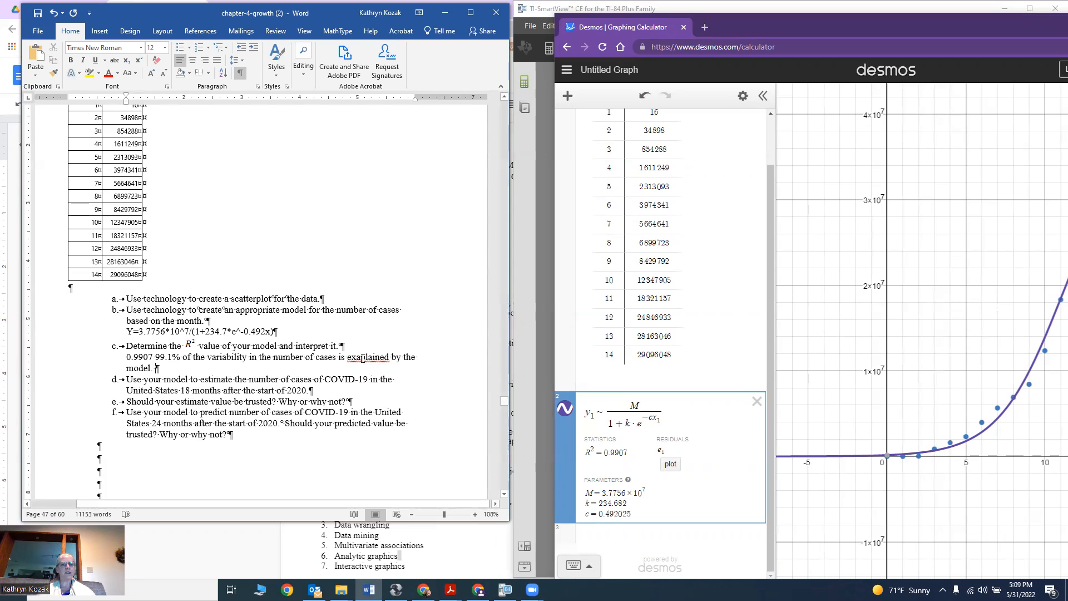
left_click(359, 358)
key("BackSpace")
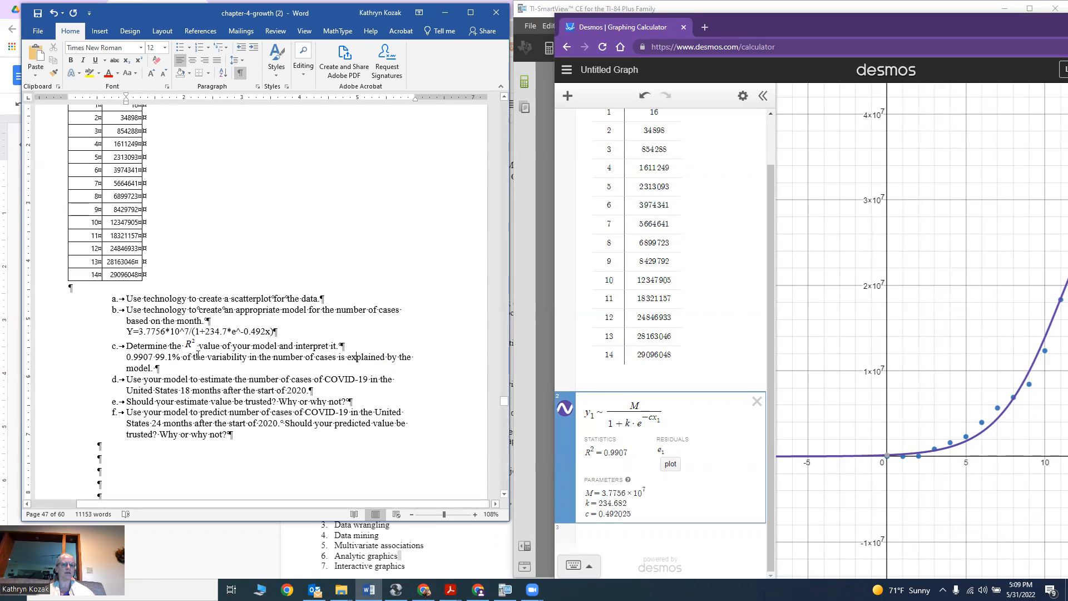
Copy the model equation from the document into a new expression line in Desmos.
left_click(326, 390)
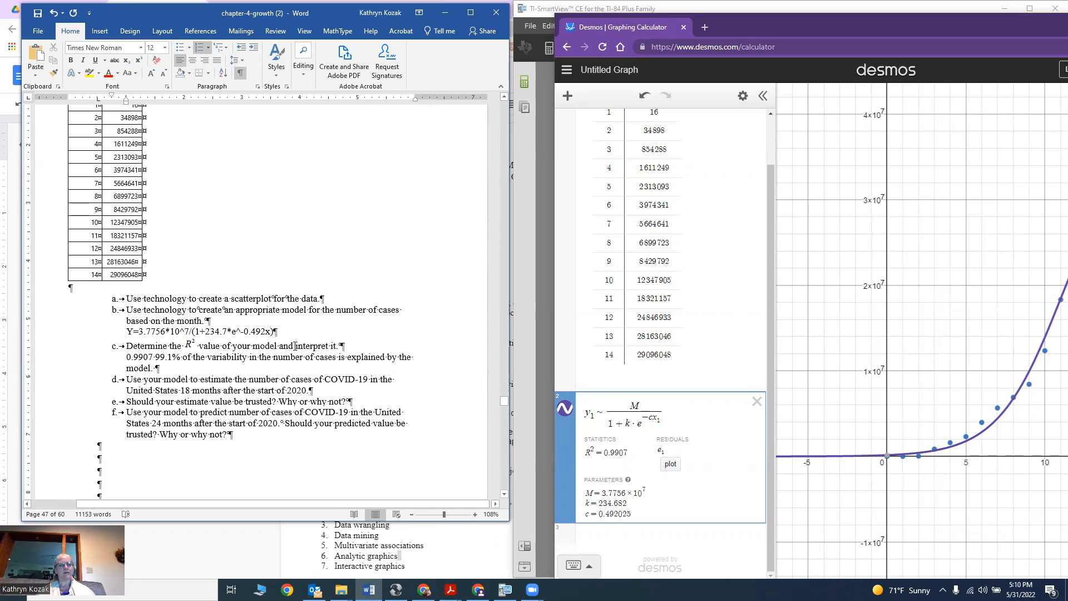
left_click_drag(275, 333, 139, 332)
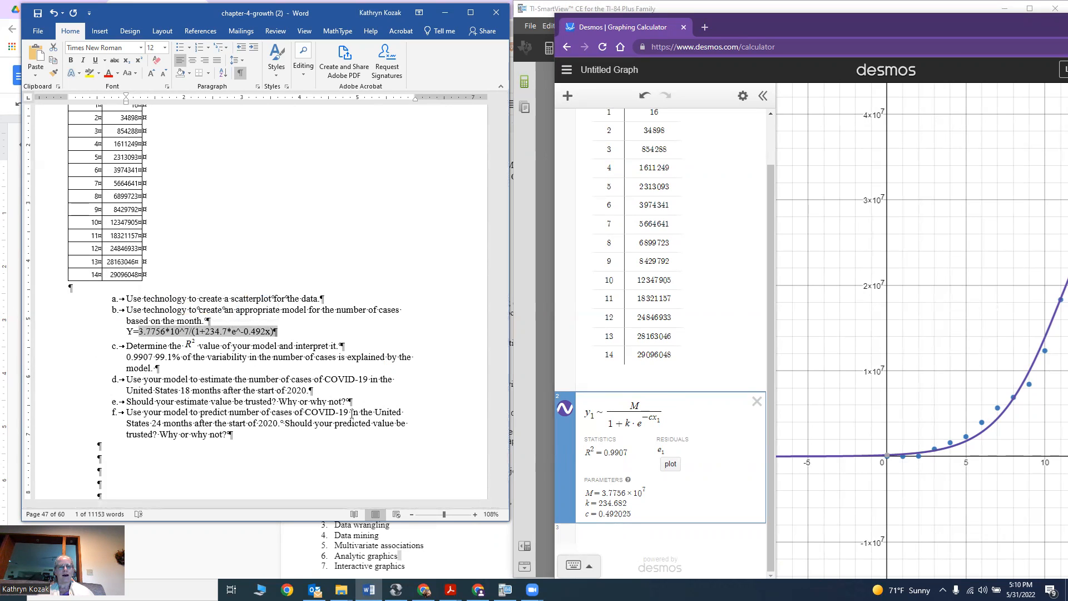
key("ctrl+c")
left_click(634, 531)
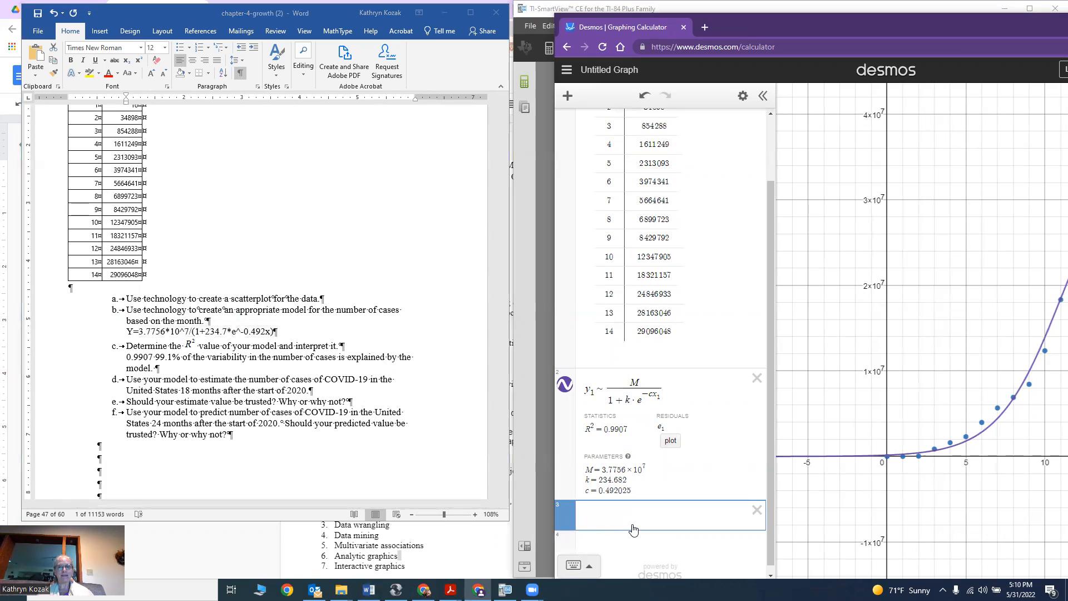
key("ctrl+v")
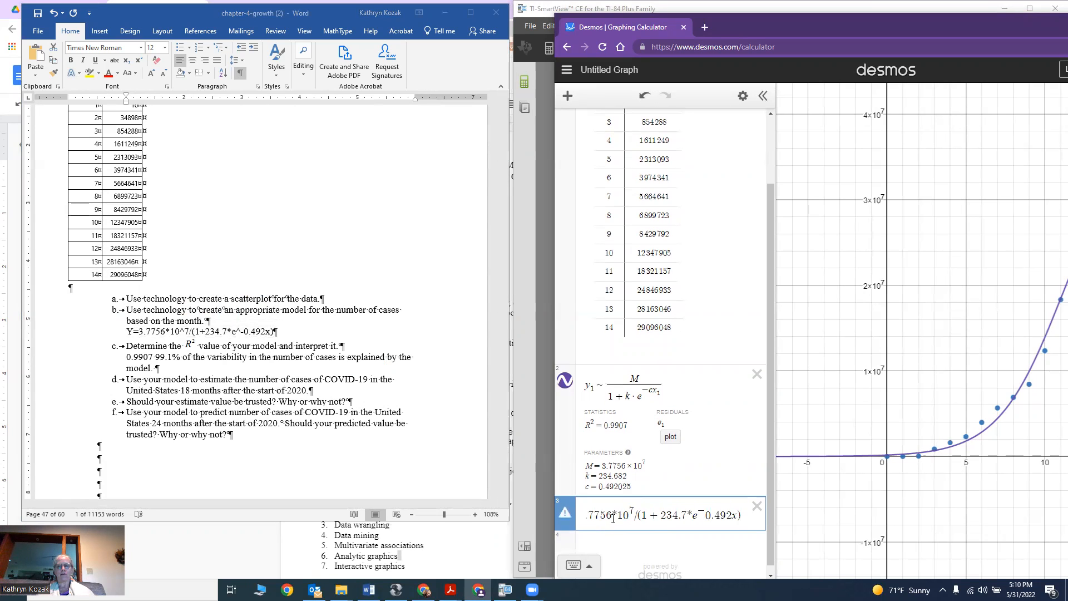
Edit the pasted expression's exponent to 18*−0.492 so it evaluates the model at 18 months.
left_click(706, 516)
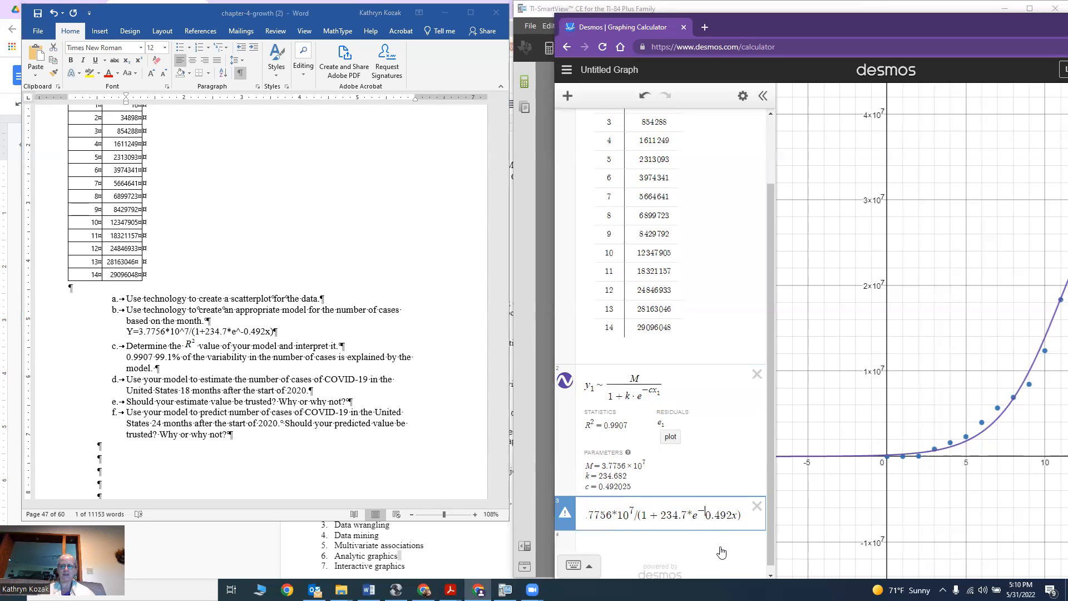
type("0.160.")
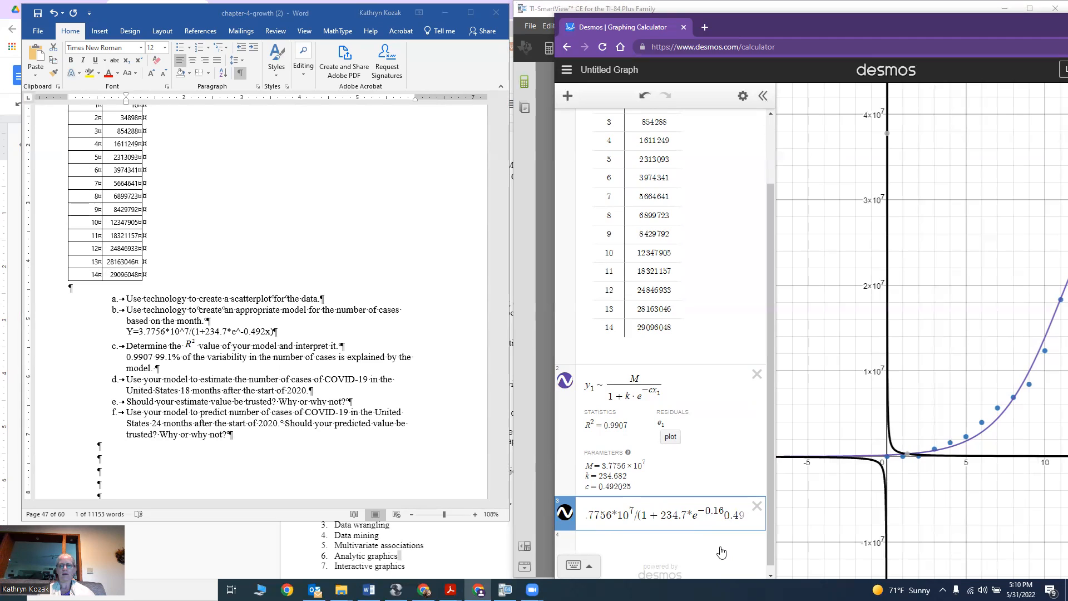
key("BackSpace")
key("BackSpace")
key("BackSpace")
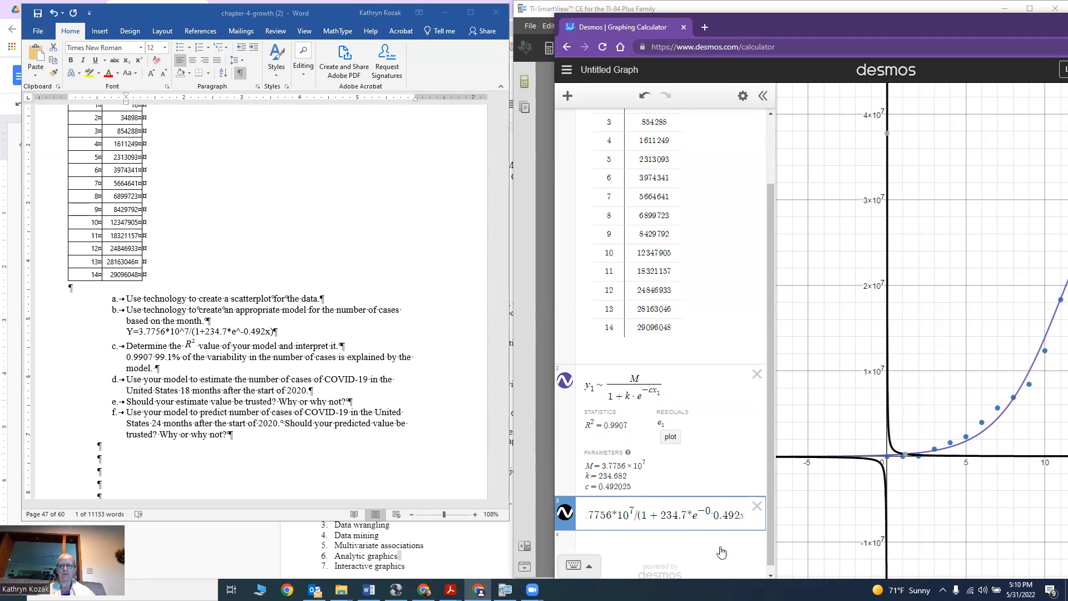
type(".49")
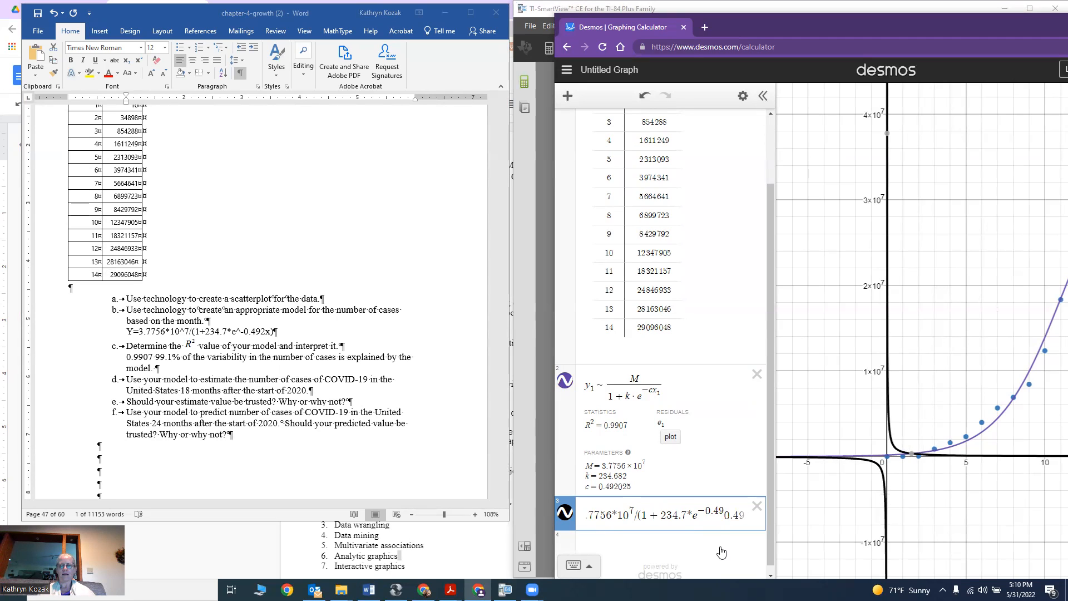
type("2")
key("Right")
key("BackSpace")
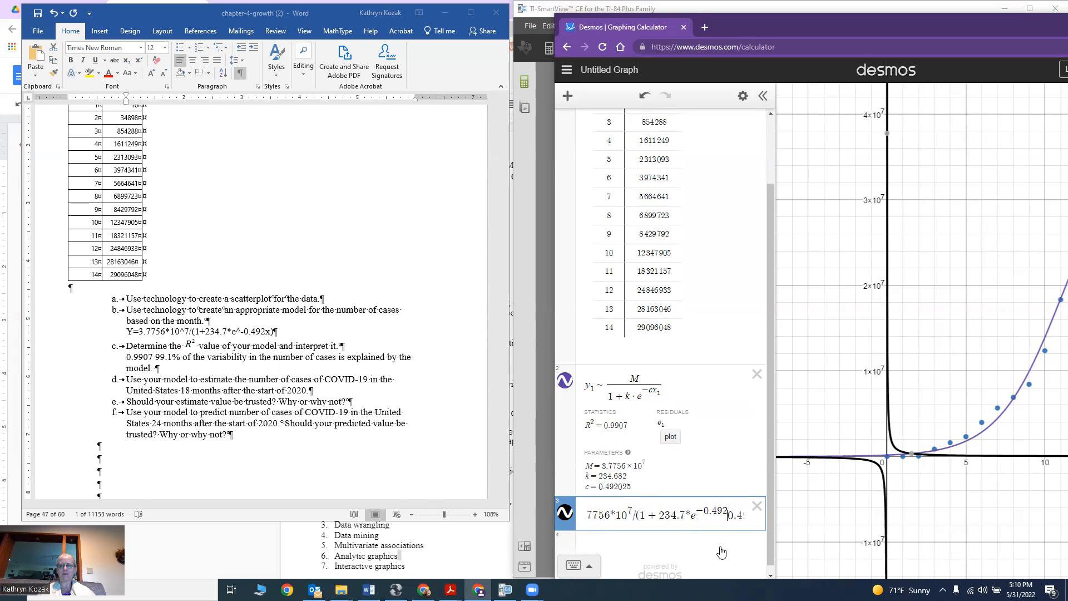
key("Delete")
key("Delete")
key("Delete")
key("Delete")
key("Delete")
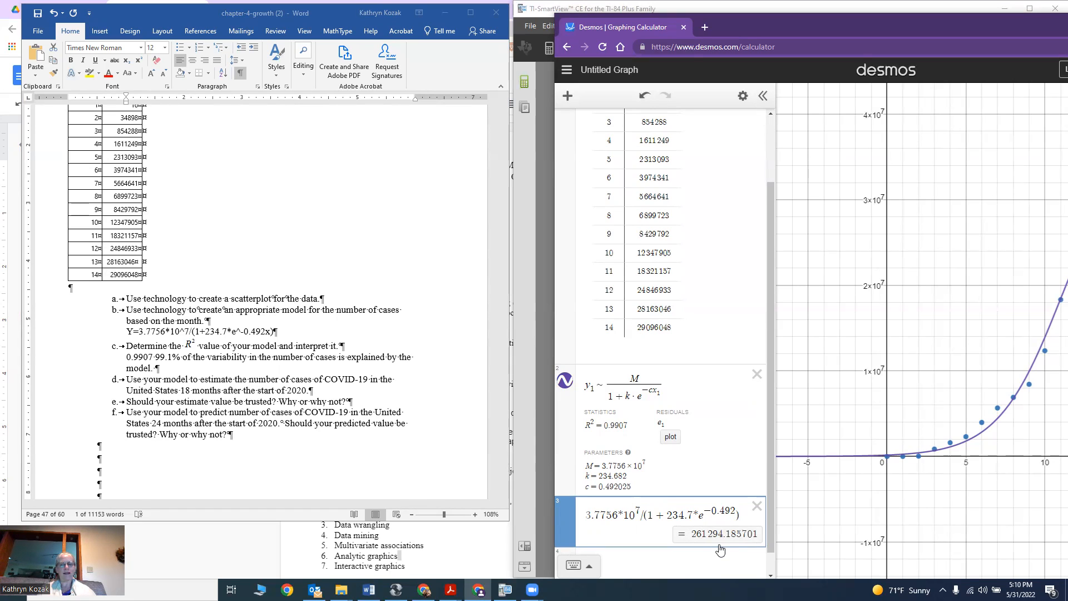
type("18*")
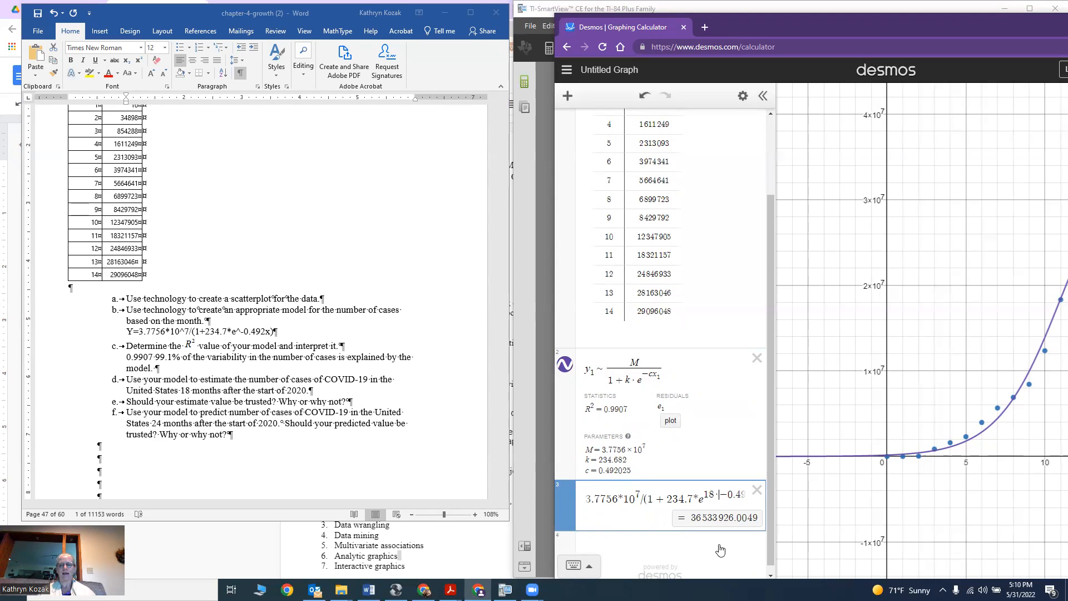
Copy the 18-month result from Desmos and enter it under part d as "36533926 cases".
left_click_drag(689, 519, 759, 517)
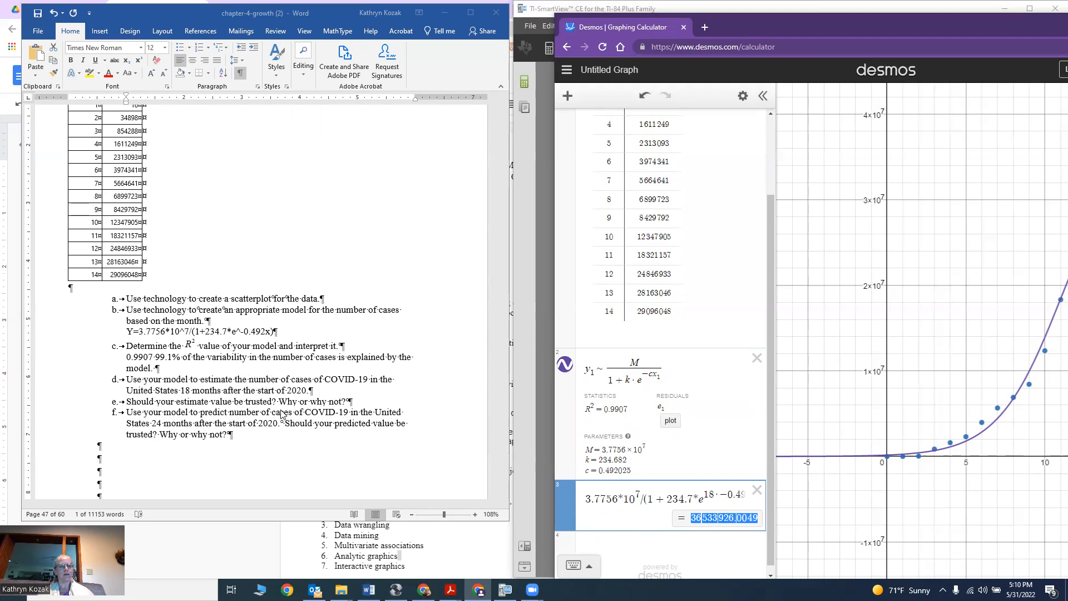
left_click(326, 389)
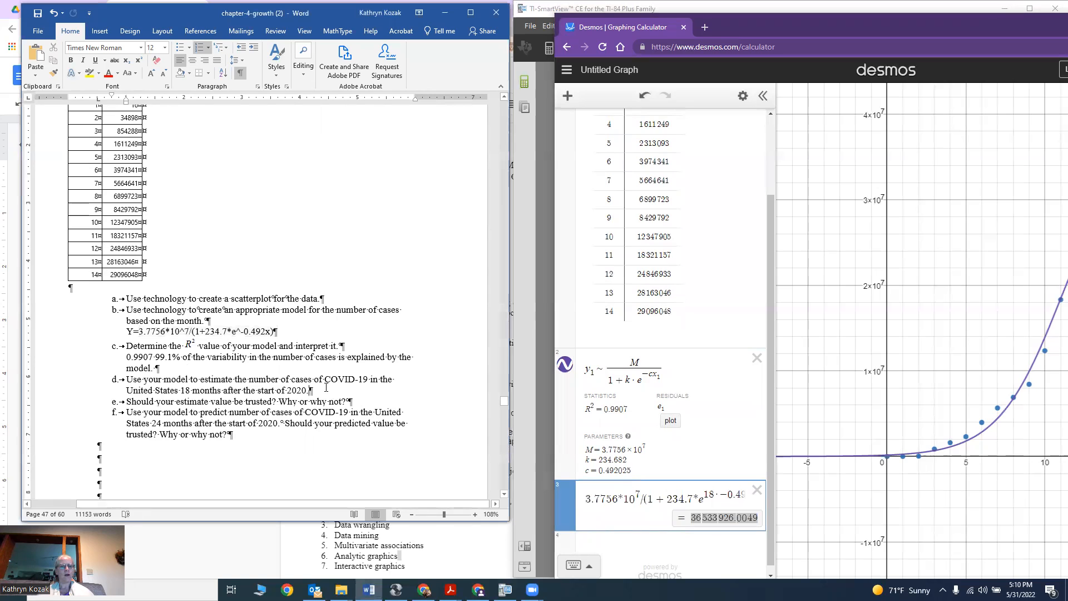
key("Return")
key("BackSpace")
key("ctrl+v")
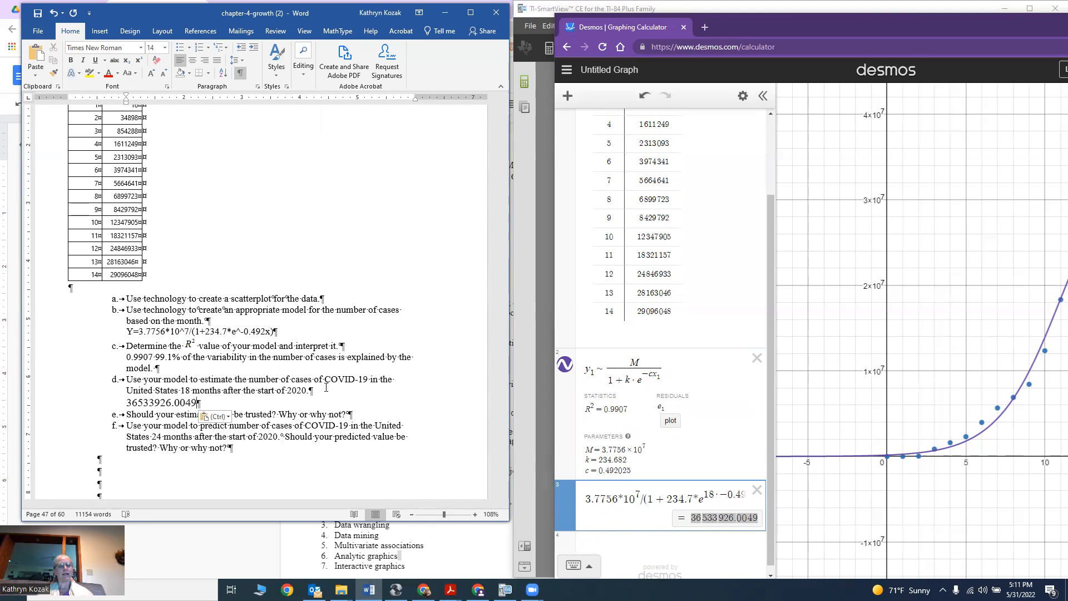
type("es")
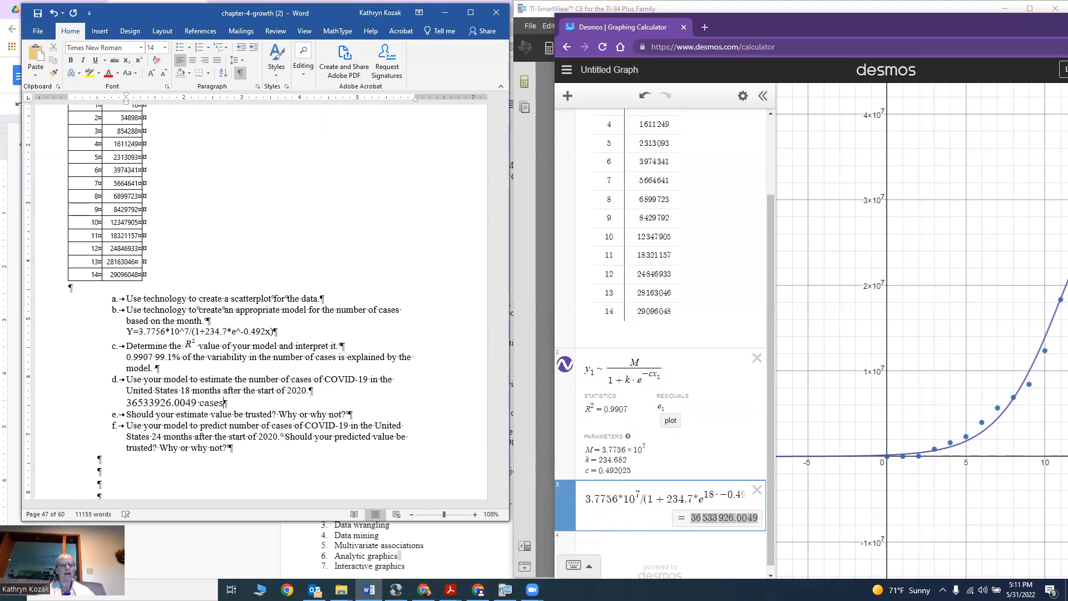
left_click(174, 402)
key("Delete")
key("Delete")
key("Delete")
key("Delete")
key("Delete")
key("BackSpace")
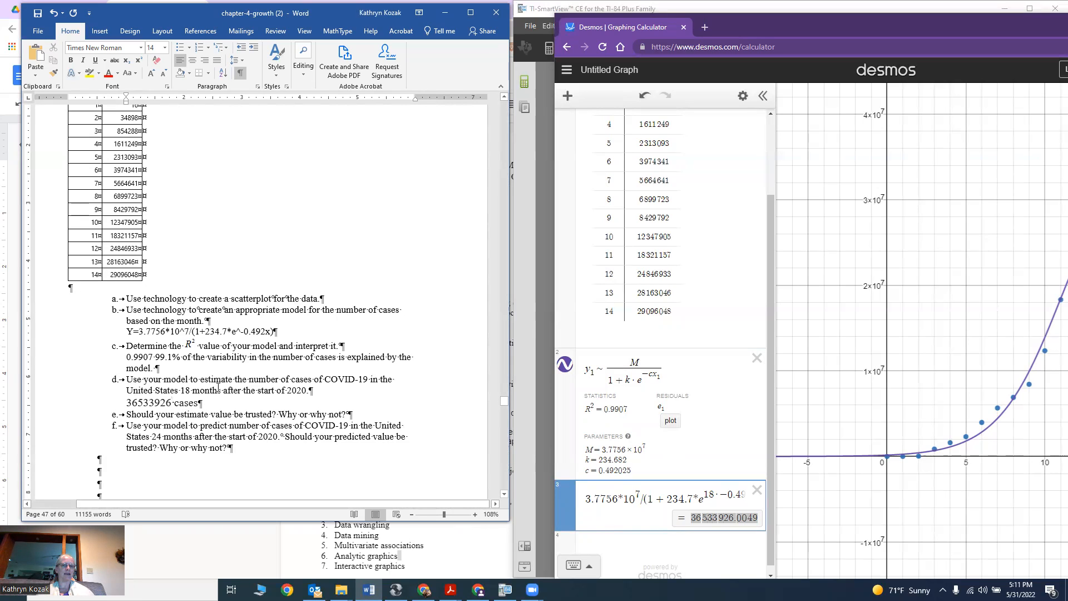
Change the expression's exponent from 18 to 24 months in Desmos and select the resulting value.
left_click(234, 448)
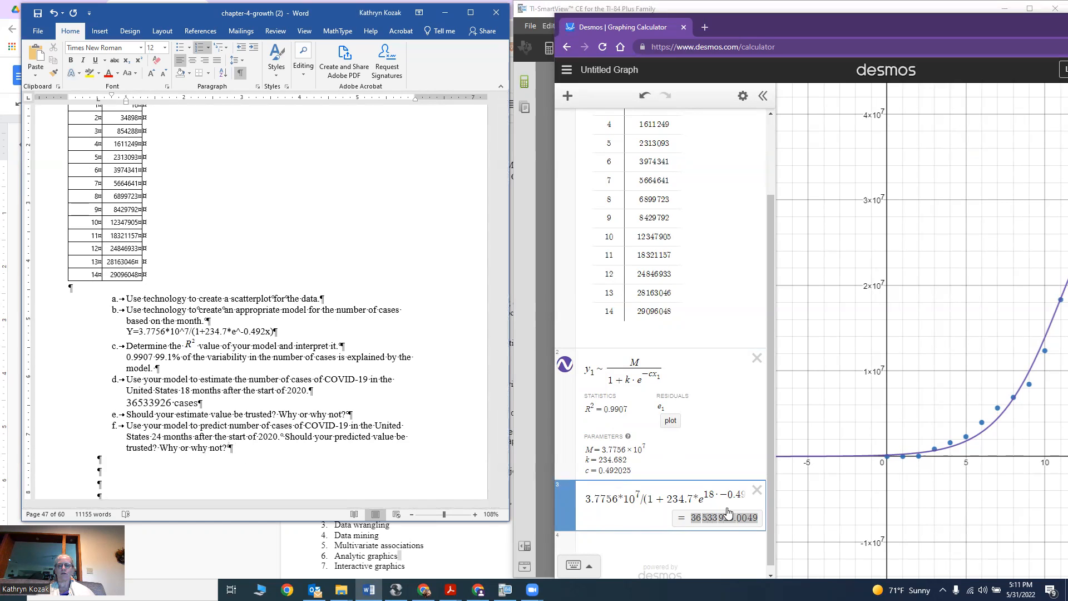
left_click(714, 495)
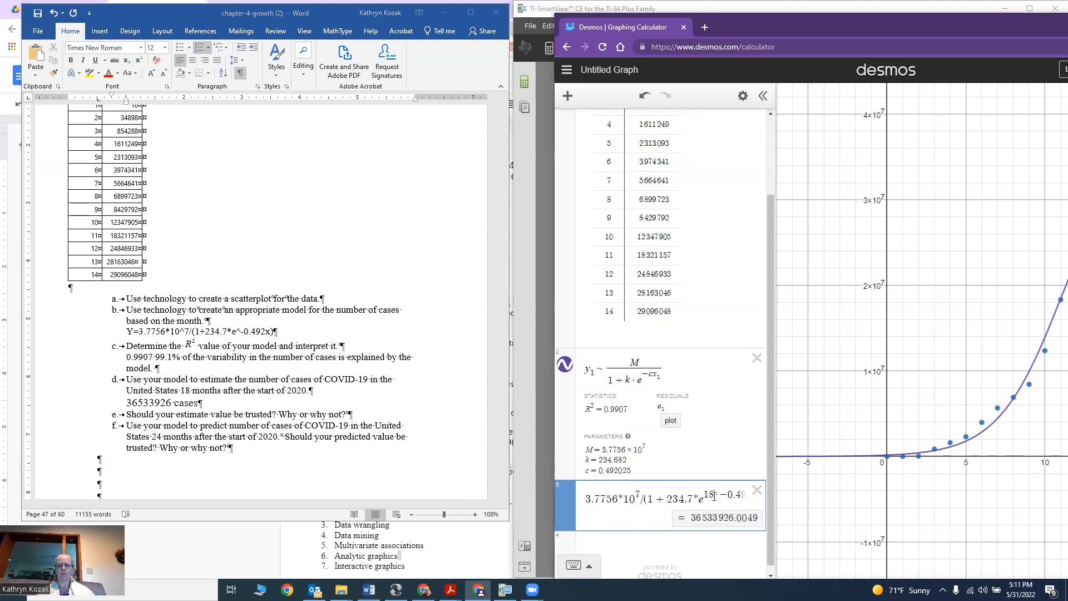
key("BackSpace")
key("BackSpace")
type("24")
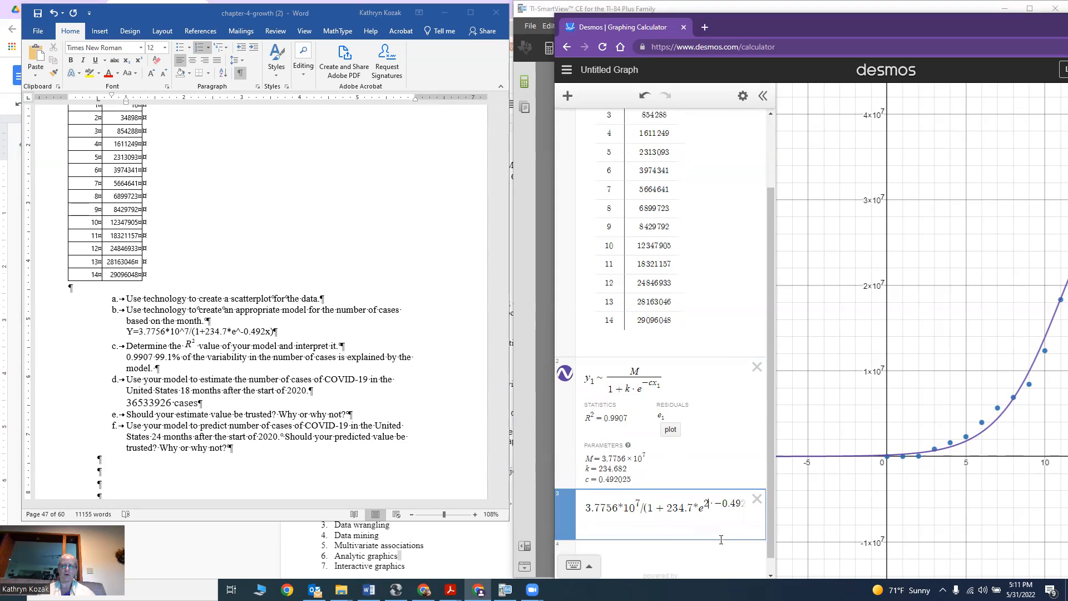
left_click_drag(691, 517, 762, 518)
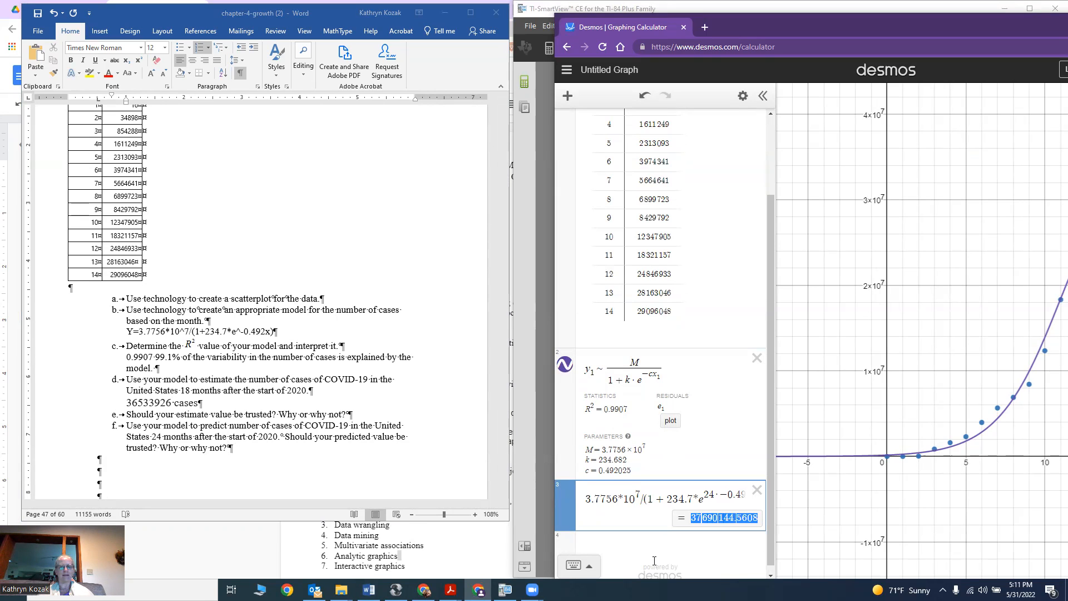
Paste the 24-month prediction on a new line under part f, rounded to 37690145 without list numbering.
left_click(247, 450)
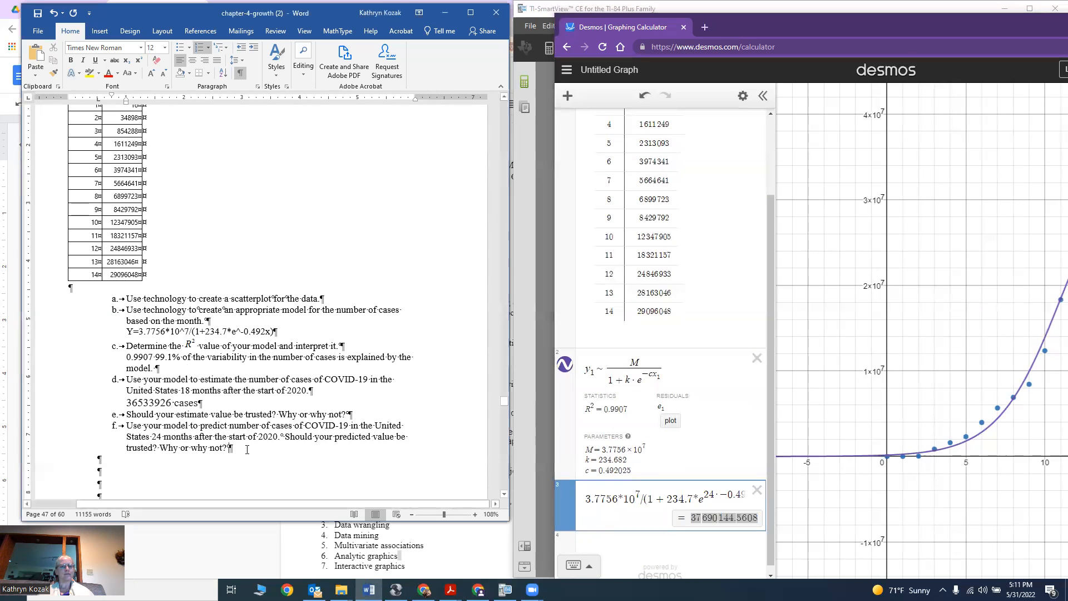
key("Return")
key("ctrl+v")
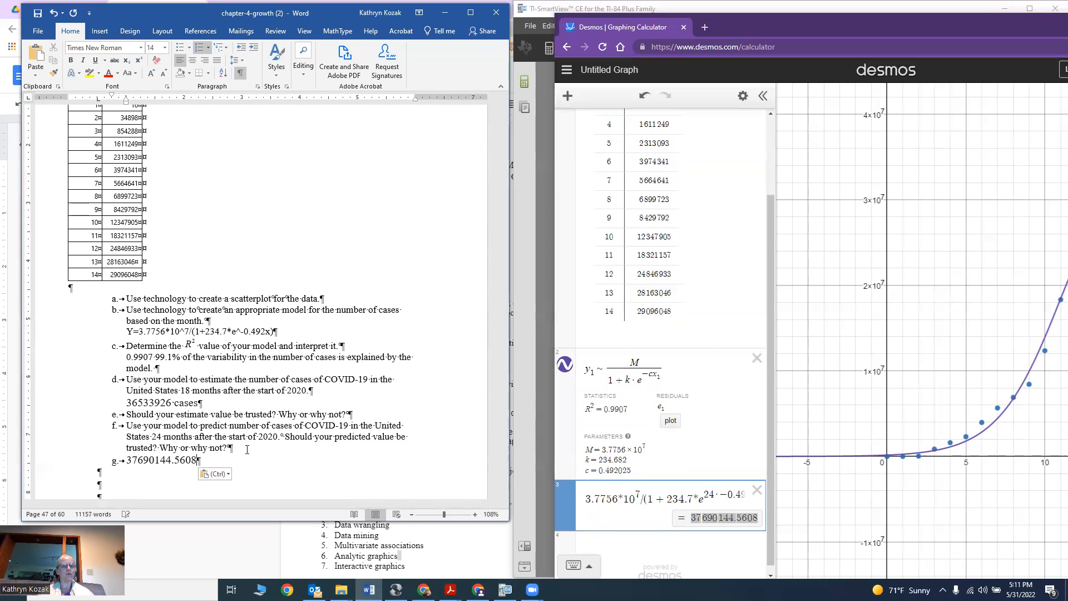
key("BackSpace")
key("BackSpace")
key("BackSpace")
key("BackSpace")
key("BackSpace")
key("BackSpace")
type("5")
key("Home")
key("BackSpace")
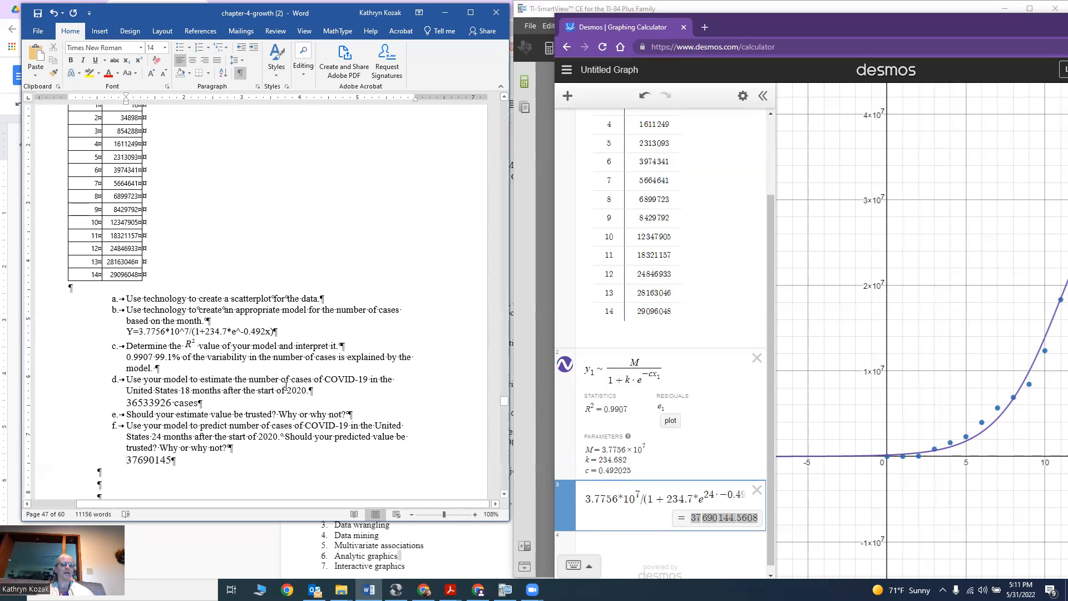